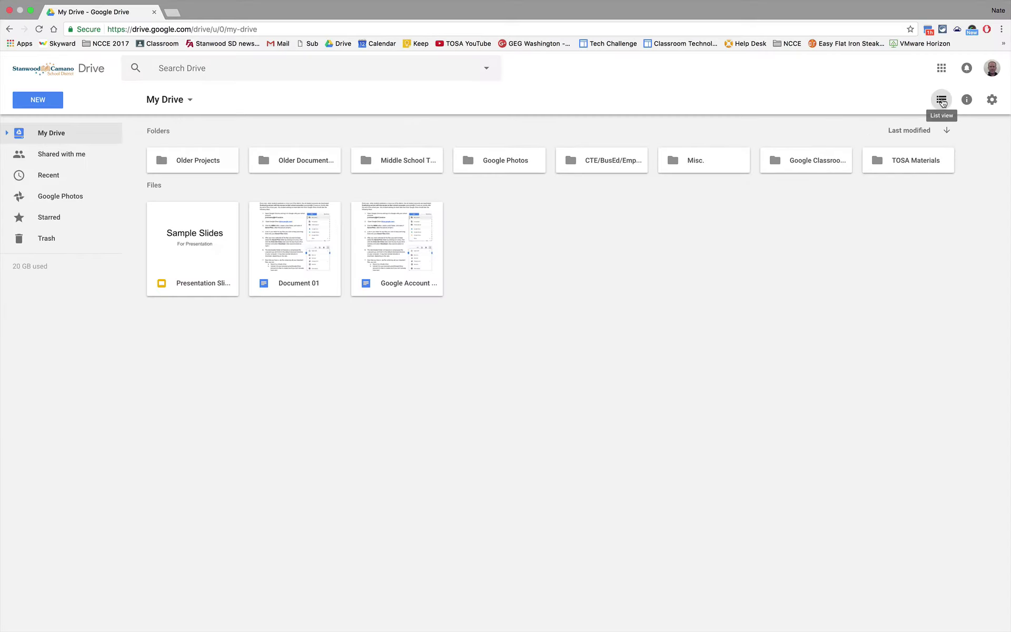
# Step: Switch My Drive from grid display to list view
pyautogui.click(941, 100)
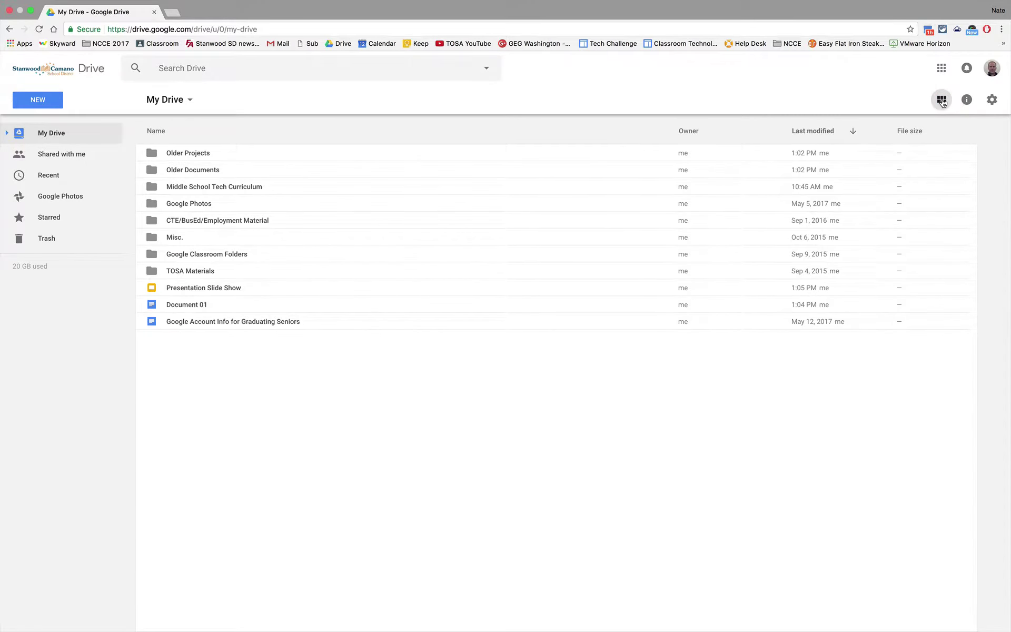
pyautogui.click(942, 100)
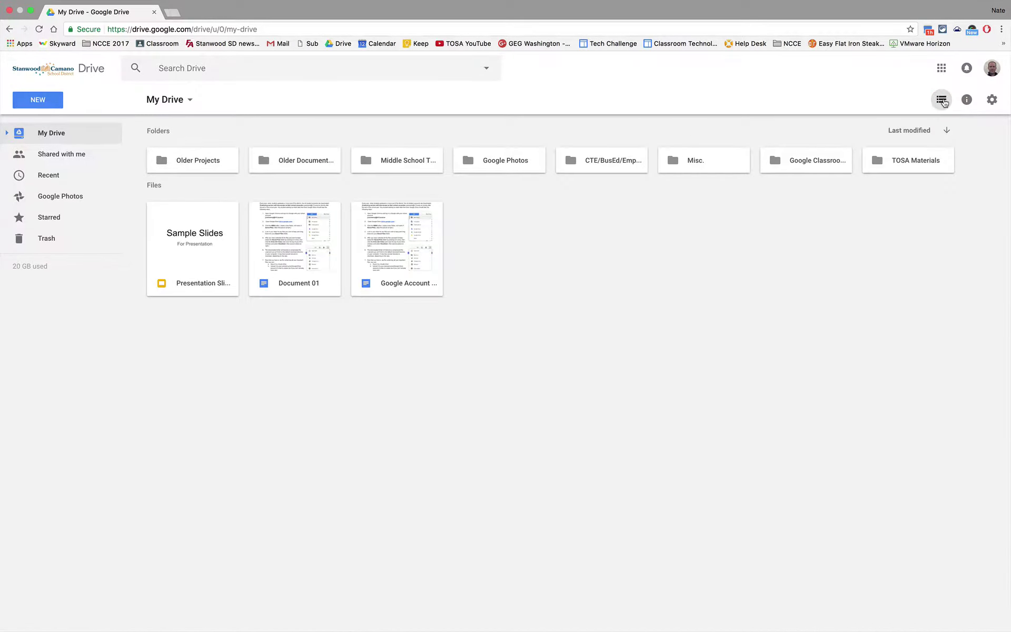
pyautogui.click(941, 100)
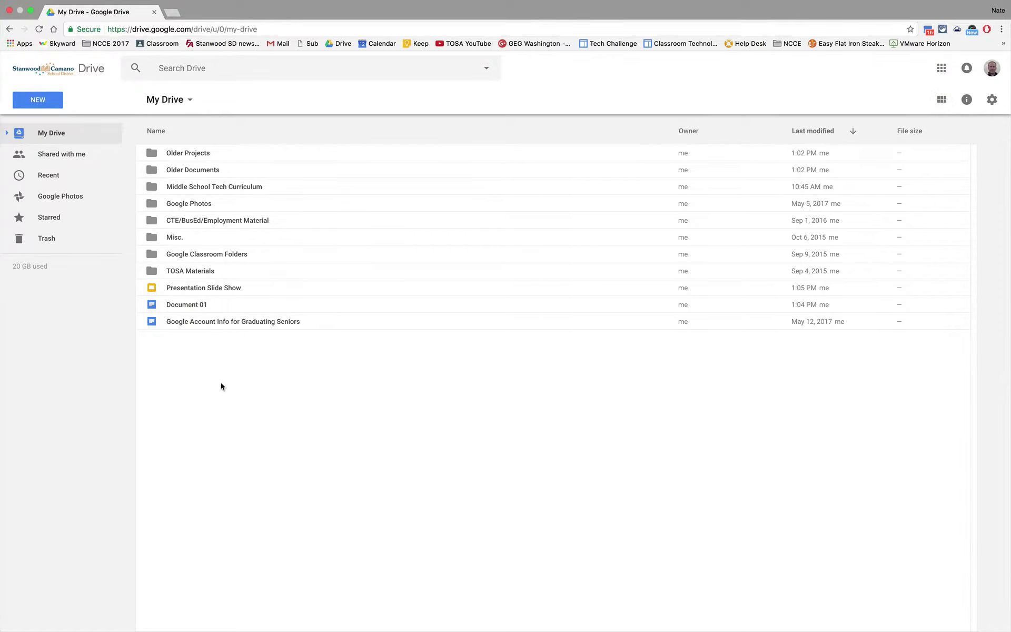
# Step: Create a new folder named SAVED FILES in My Drive
pyautogui.click(37, 101)
pyautogui.click(62, 125)
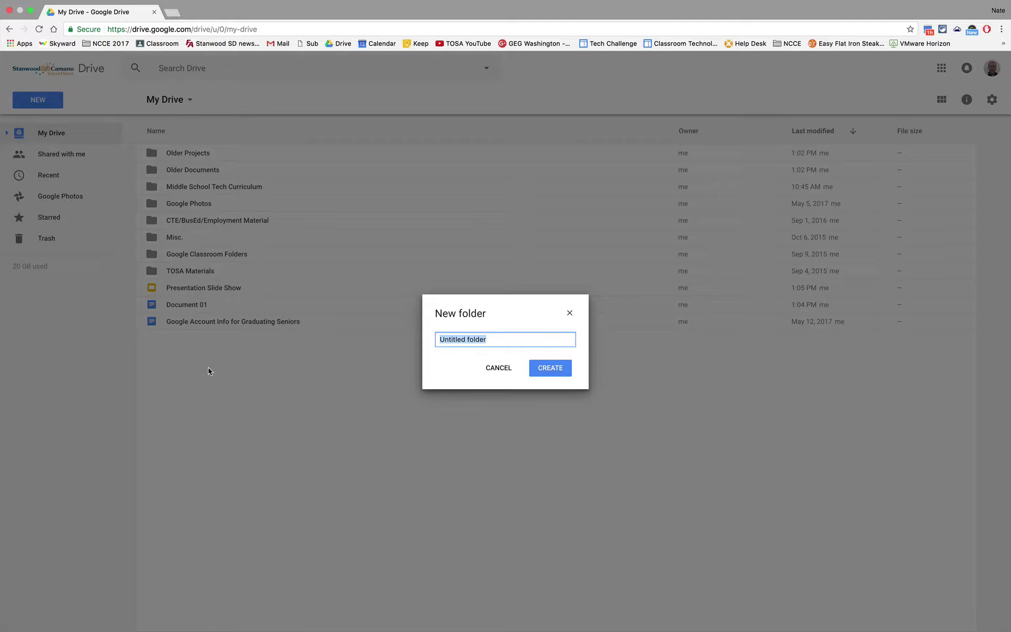
pyautogui.write('SAVED FILES')
pyautogui.click(549, 368)
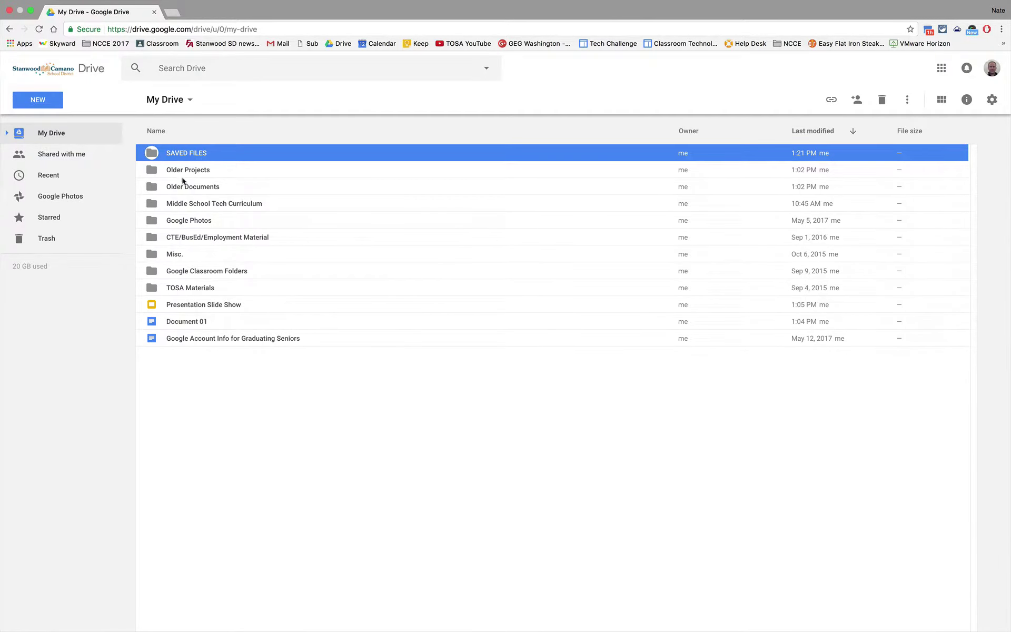
# Step: Change the color of the SAVED FILES folder to red and deselect it
pyautogui.rightClick(151, 154)
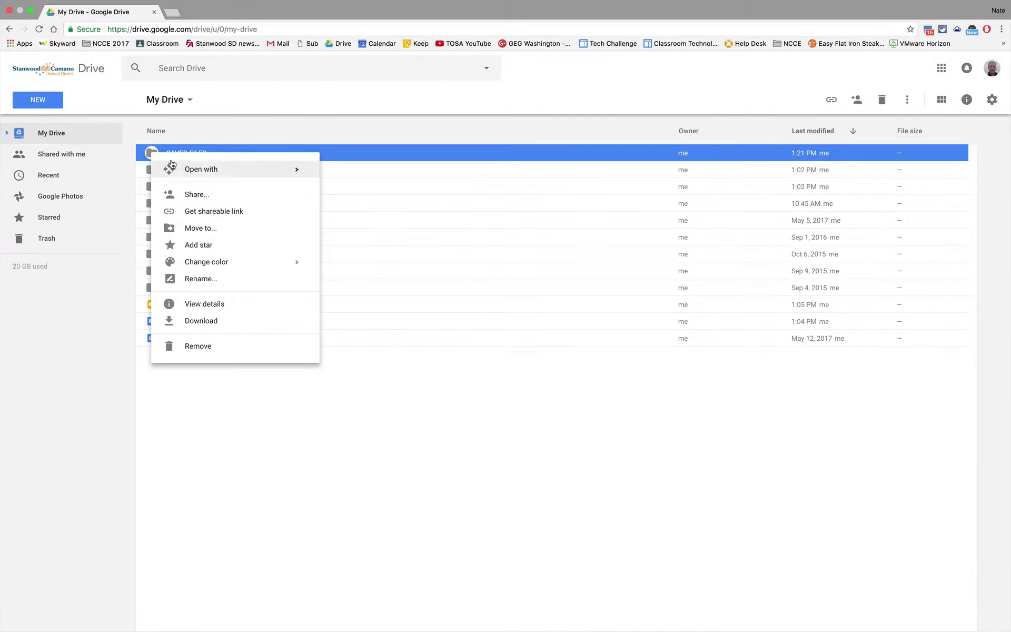
pyautogui.moveTo(176, 168)
pyautogui.moveTo(197, 264)
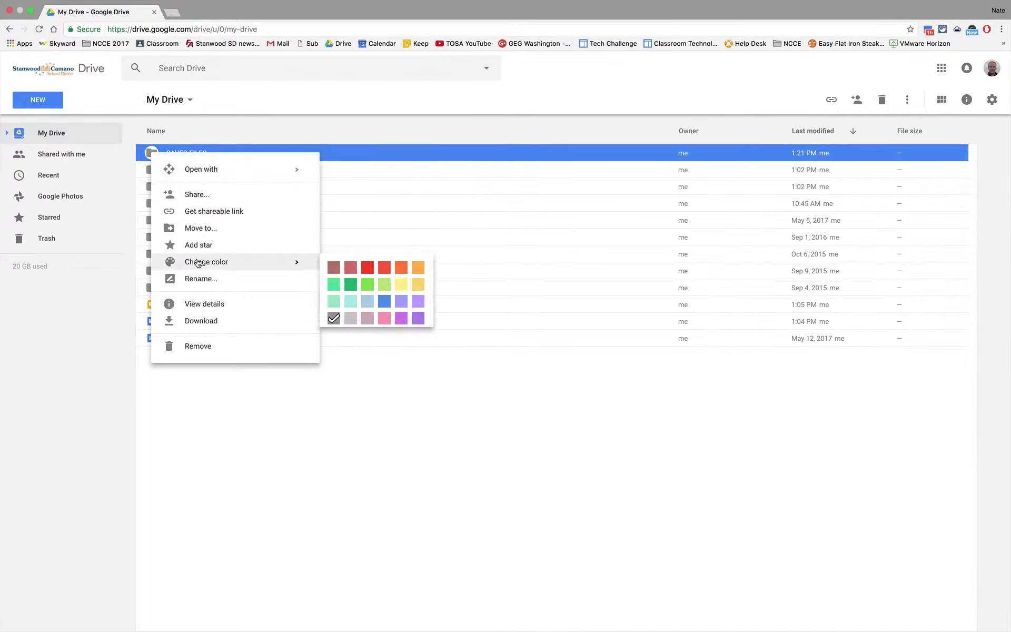
pyautogui.click(368, 270)
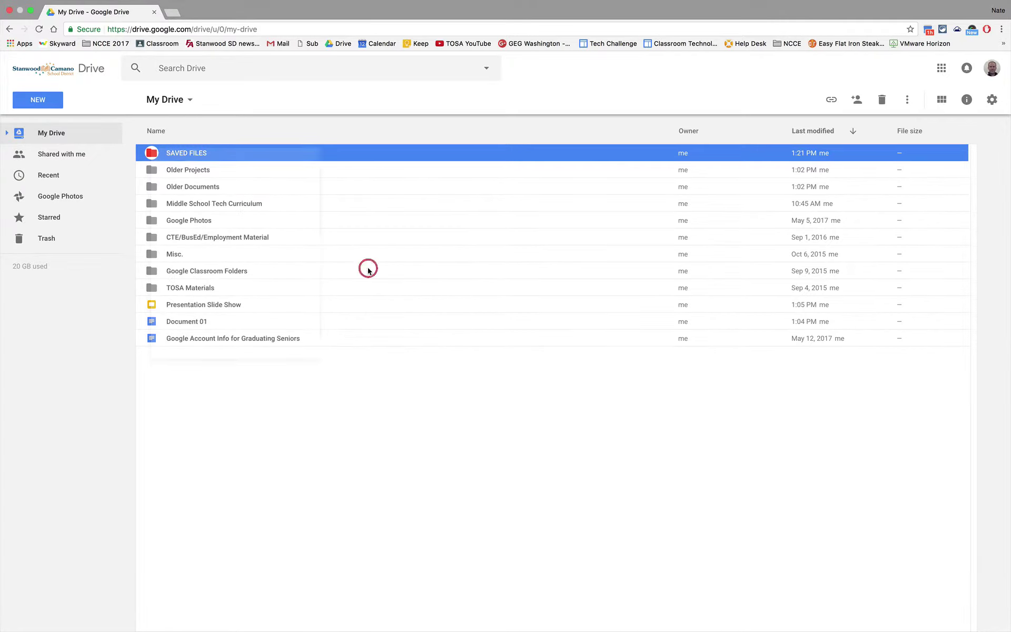
pyautogui.click(338, 377)
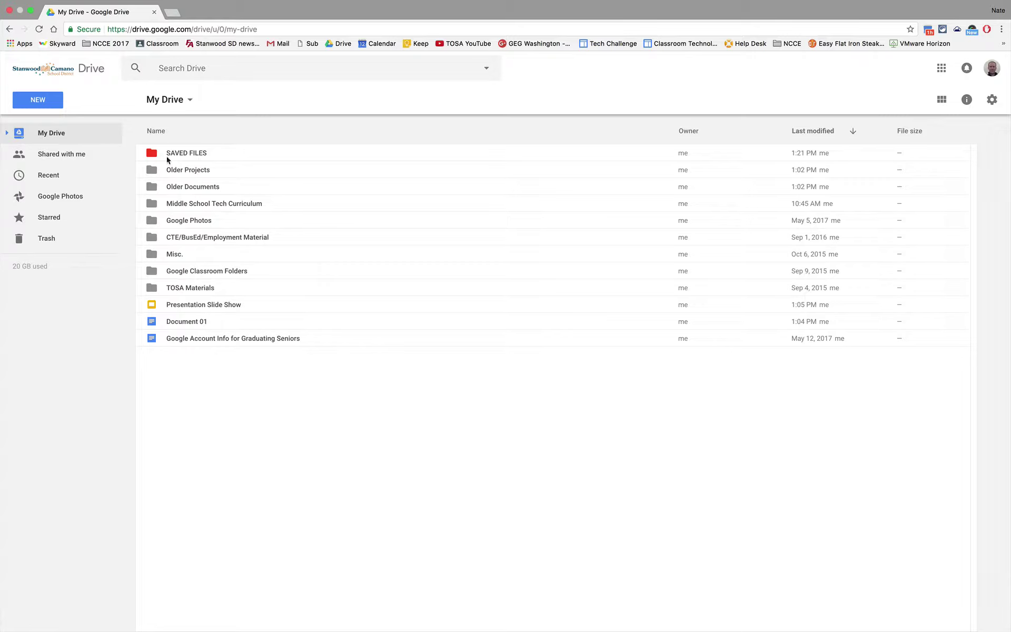
# Step: Move Document 01 from My Drive into the SAVED FILES folder
pyautogui.click(177, 323)
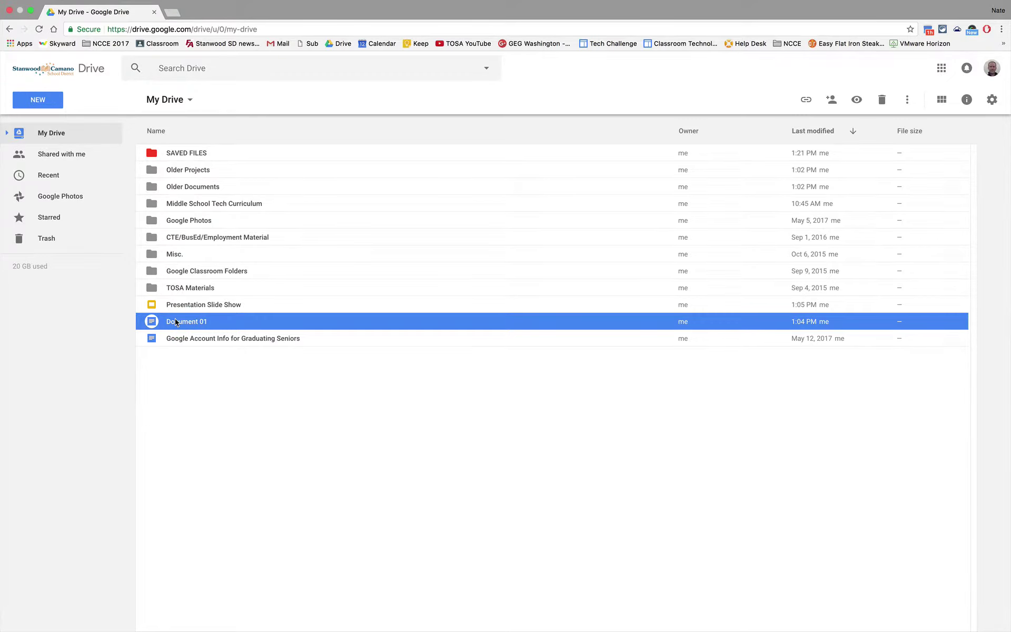
pyautogui.moveTo(177, 322); pyautogui.dragTo(185, 154)
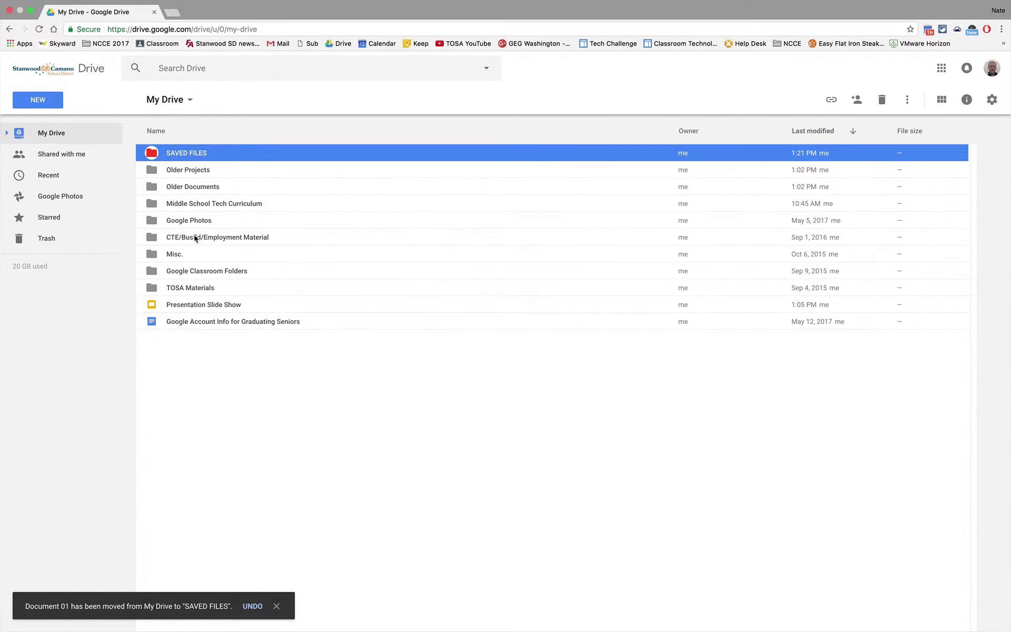
# Step: Move Project 01, Project 02 and Project 03 from the Older Projects folder into SAVED FILES
pyautogui.click(184, 172)
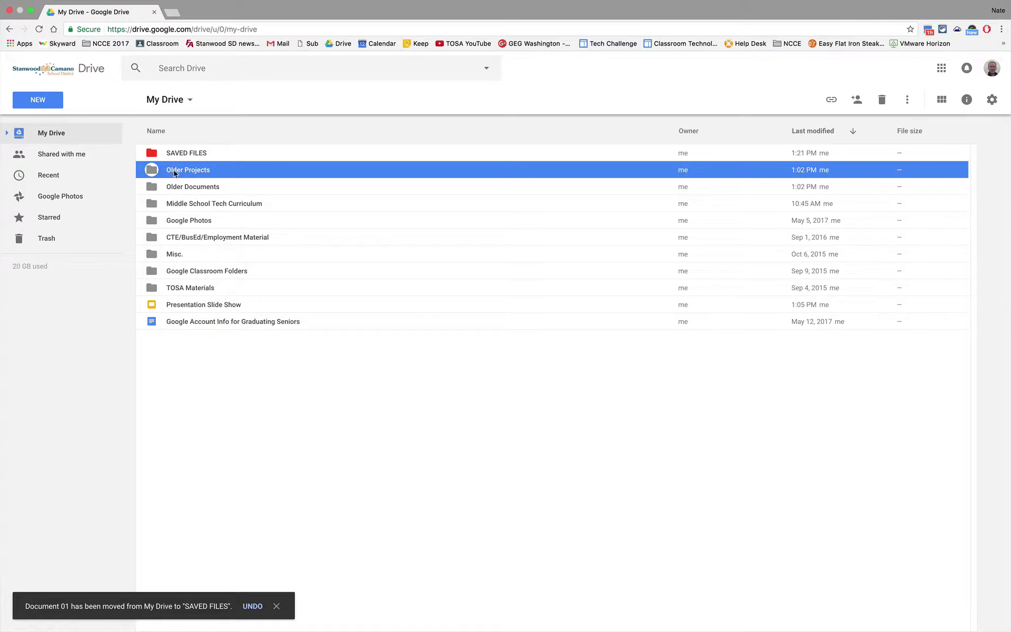
pyautogui.doubleClick(181, 172)
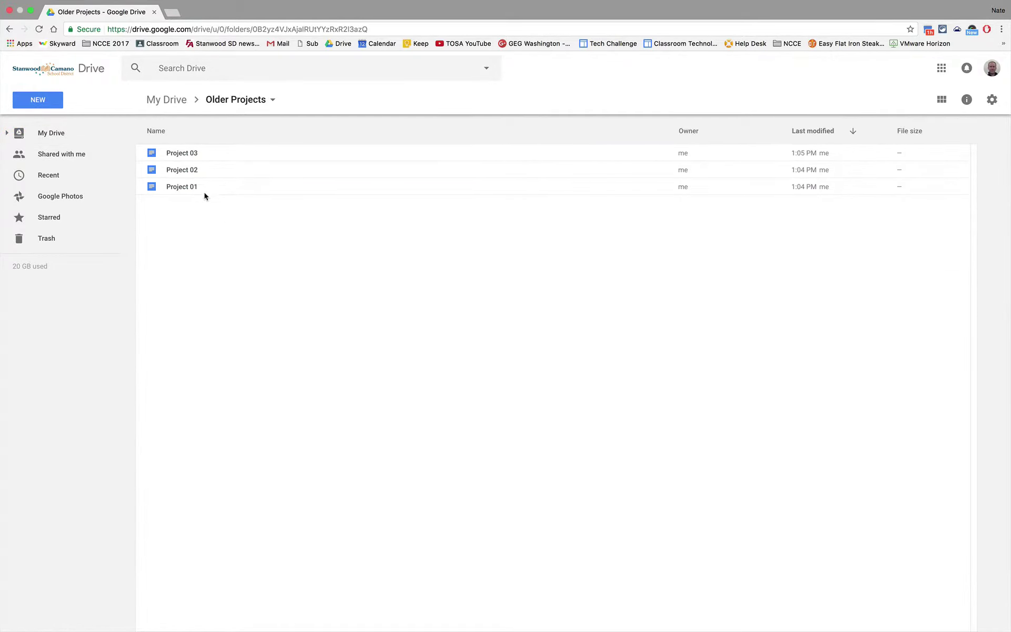
pyautogui.click(6, 134)
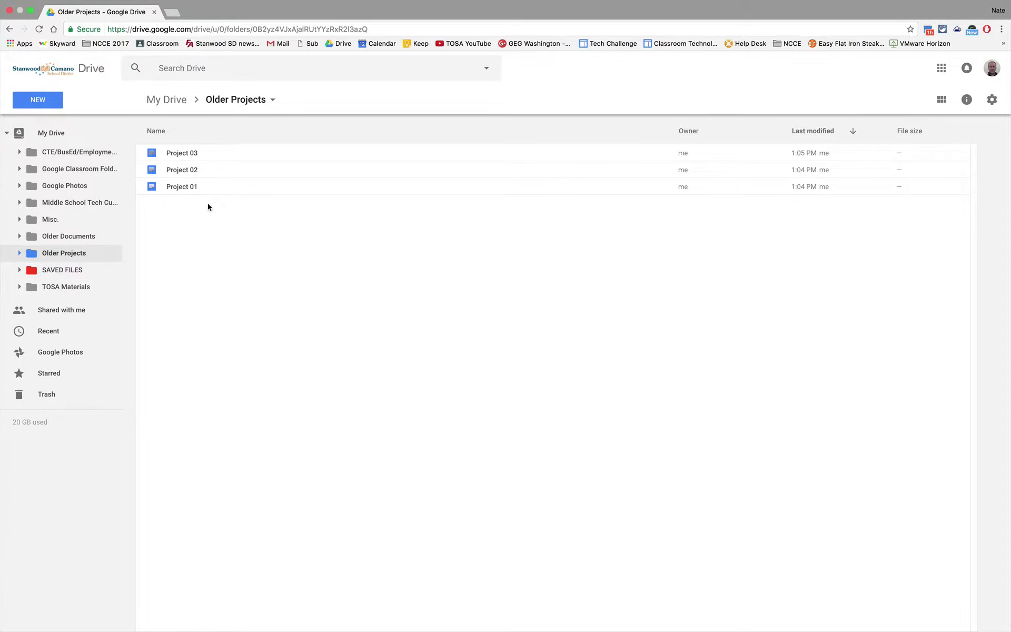
pyautogui.moveTo(224, 218); pyautogui.dragTo(64, 270)
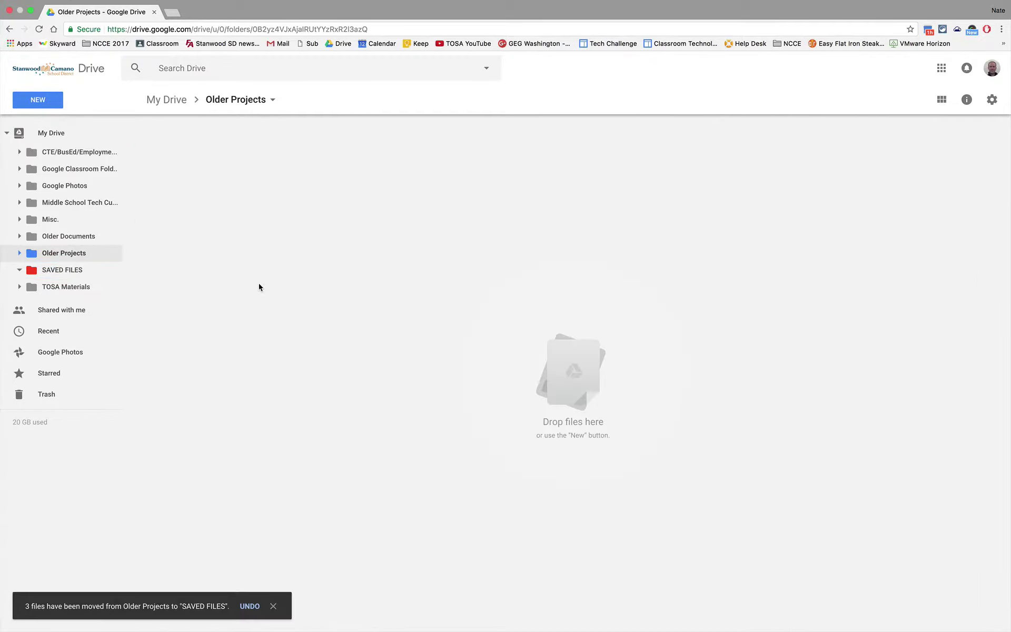
# Step: Open the Older Documents folder, select only Document 04 and Document 02 together, and clear the selection
pyautogui.click(43, 135)
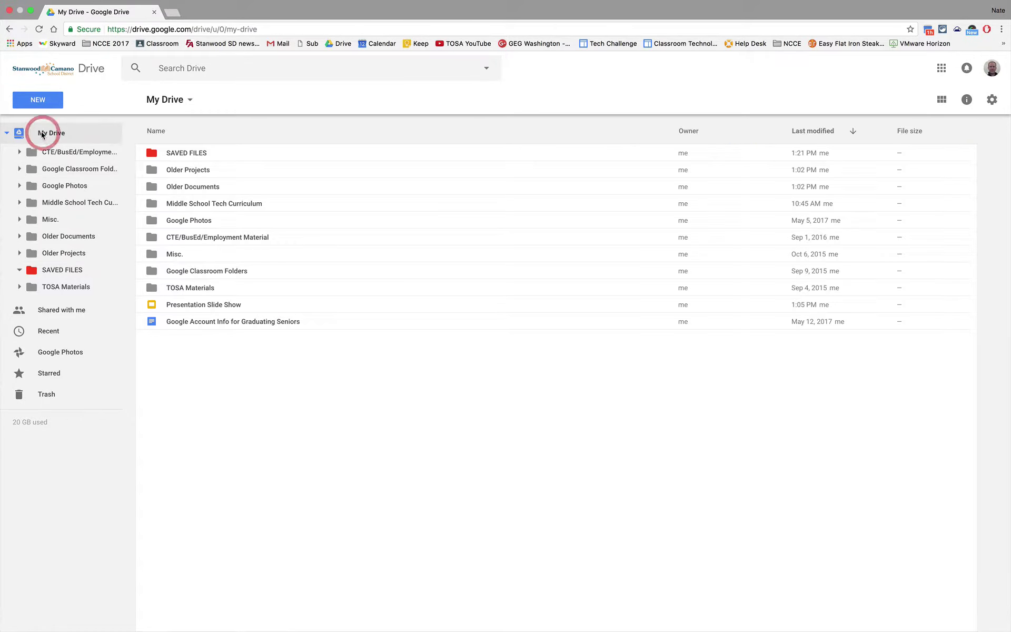
pyautogui.doubleClick(193, 187)
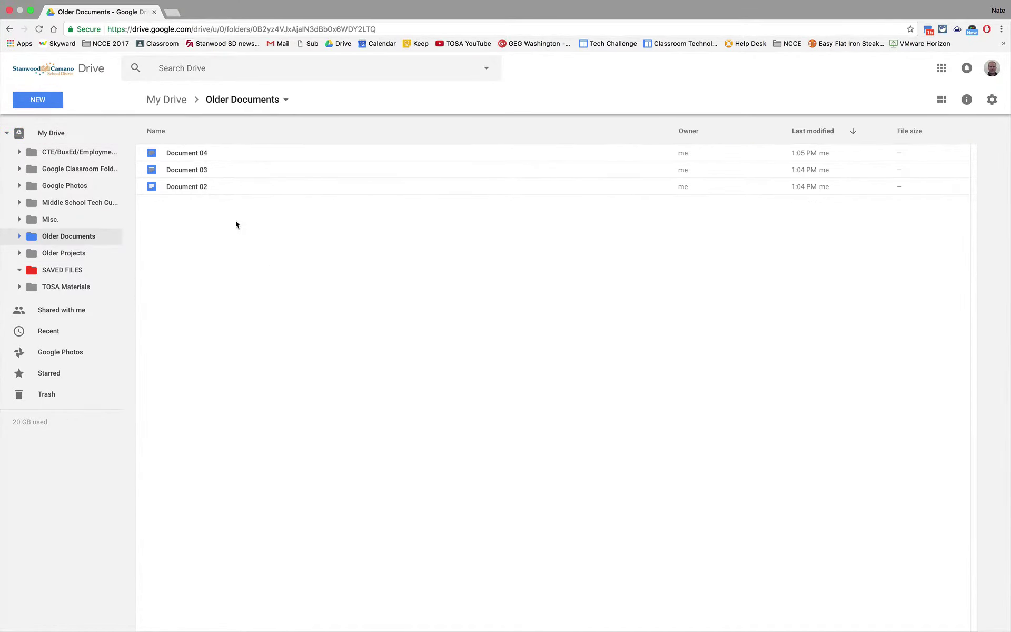
pyautogui.click(186, 153)
pyautogui.keyDown('super'); pyautogui.click(188, 187); pyautogui.keyUp('super')
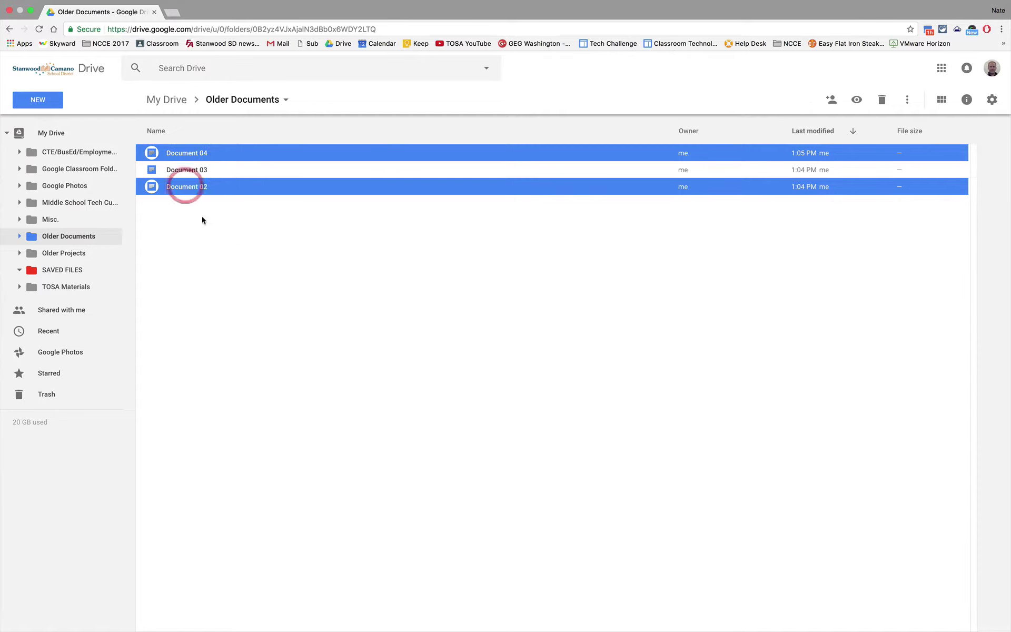
pyautogui.click(216, 255)
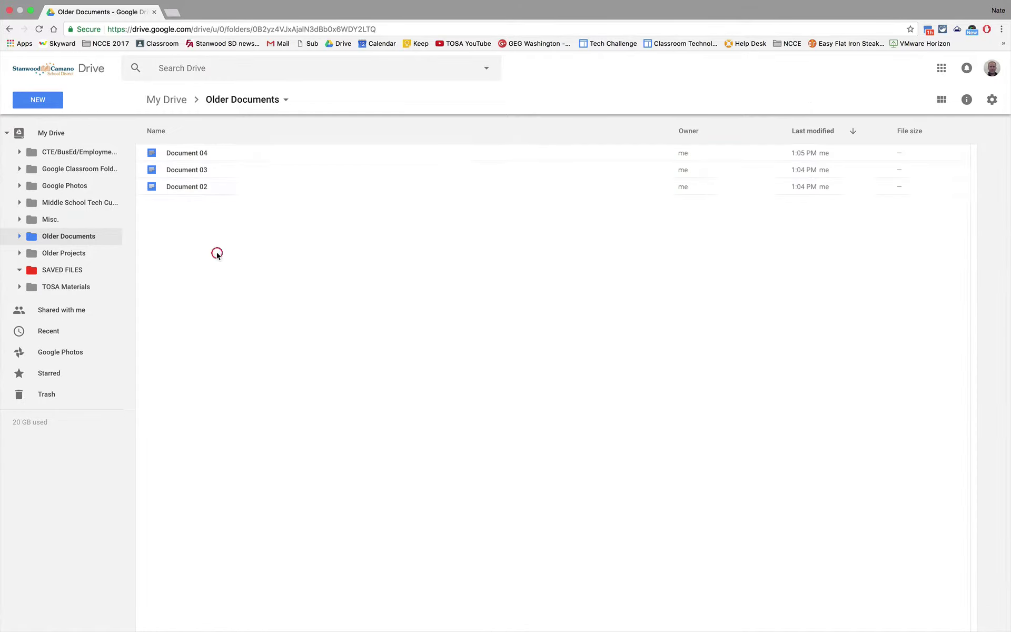
# Step: Select the whole range from Document 04 through Document 02 and clear the selection
pyautogui.click(193, 158)
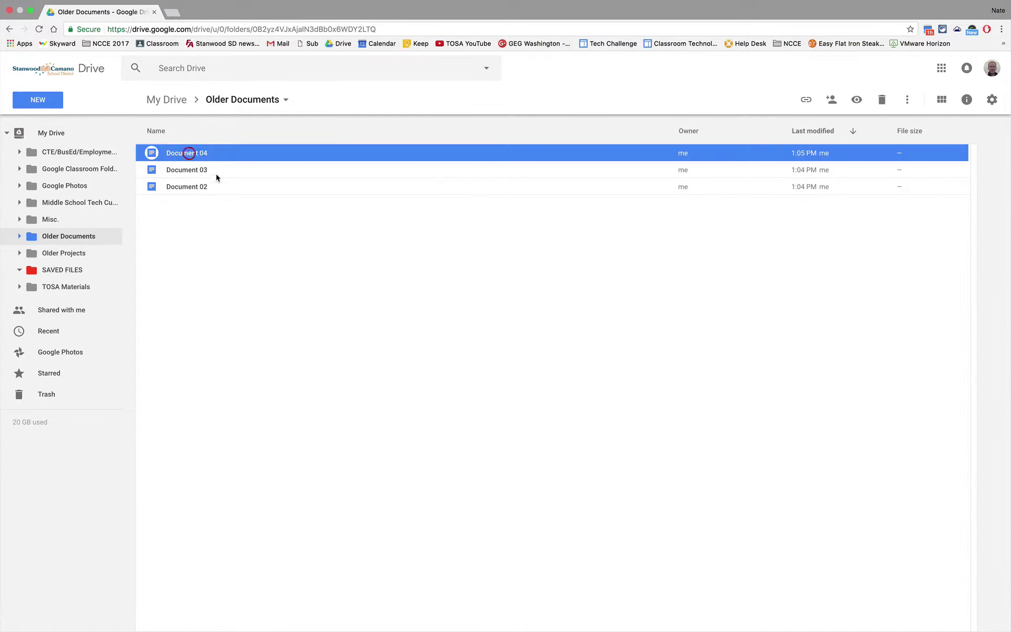
pyautogui.keyDown('shift'); pyautogui.click(188, 187); pyautogui.keyUp('shift')
pyautogui.click(255, 283)
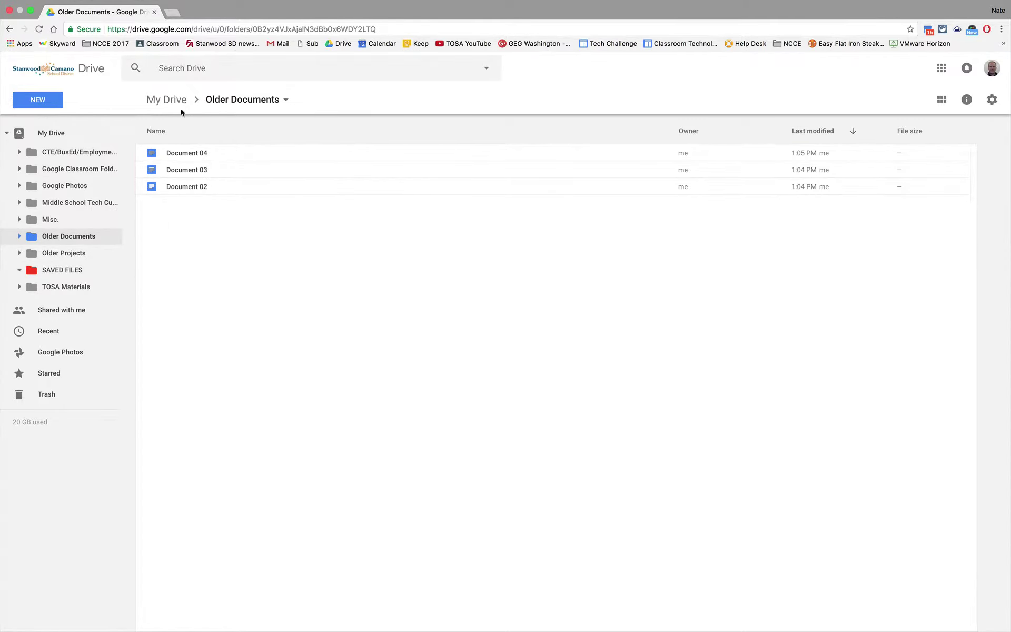
# Step: Move the whole Older Documents folder from My Drive into SAVED FILES and check the contents of SAVED FILES
pyautogui.click(170, 100)
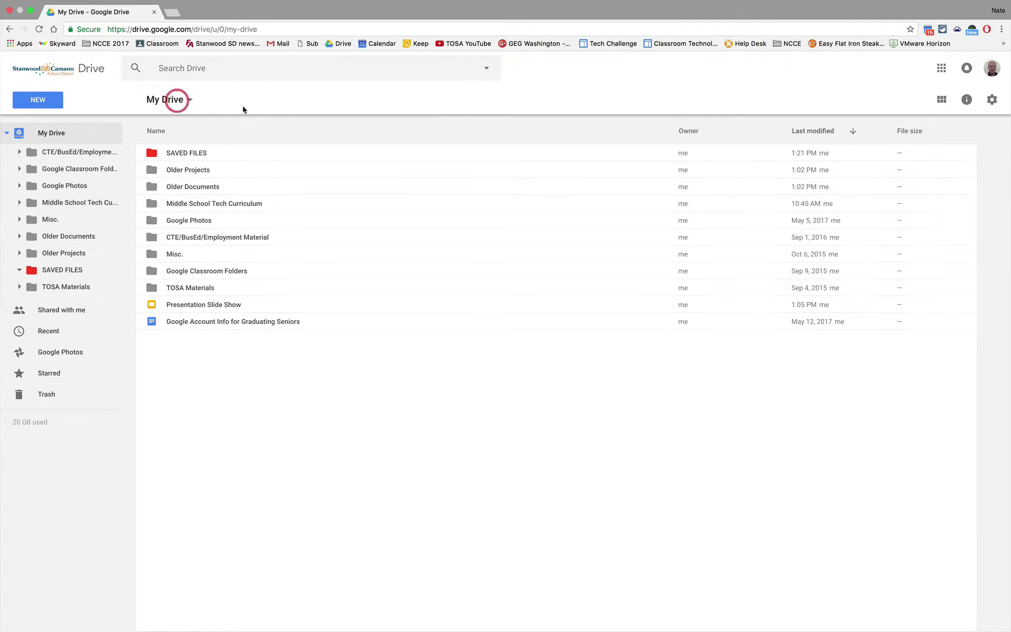
pyautogui.click(180, 191)
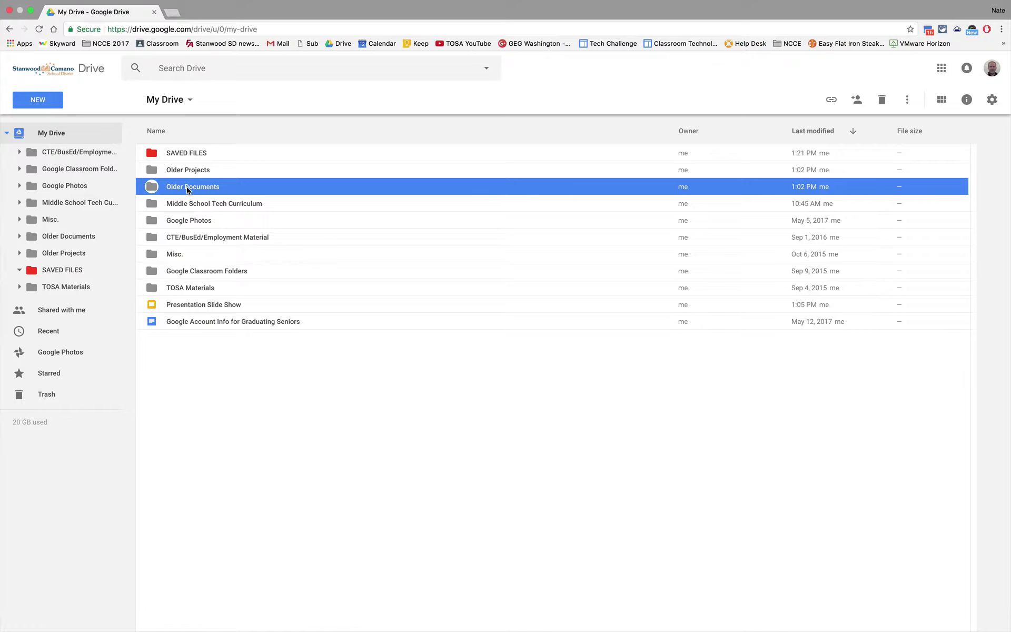
pyautogui.moveTo(187, 188); pyautogui.dragTo(179, 153)
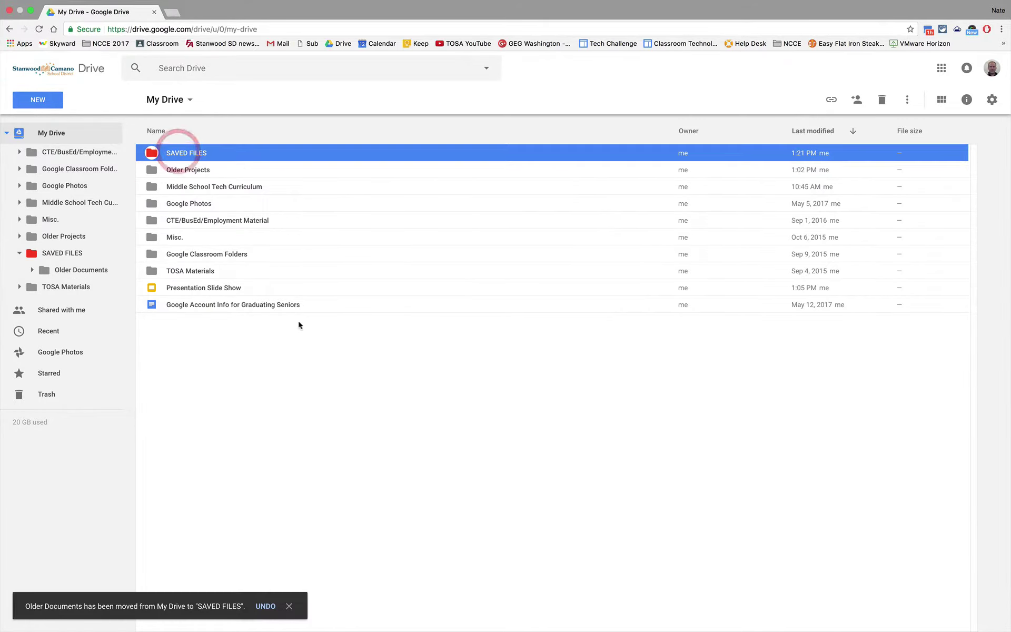
pyautogui.doubleClick(179, 152)
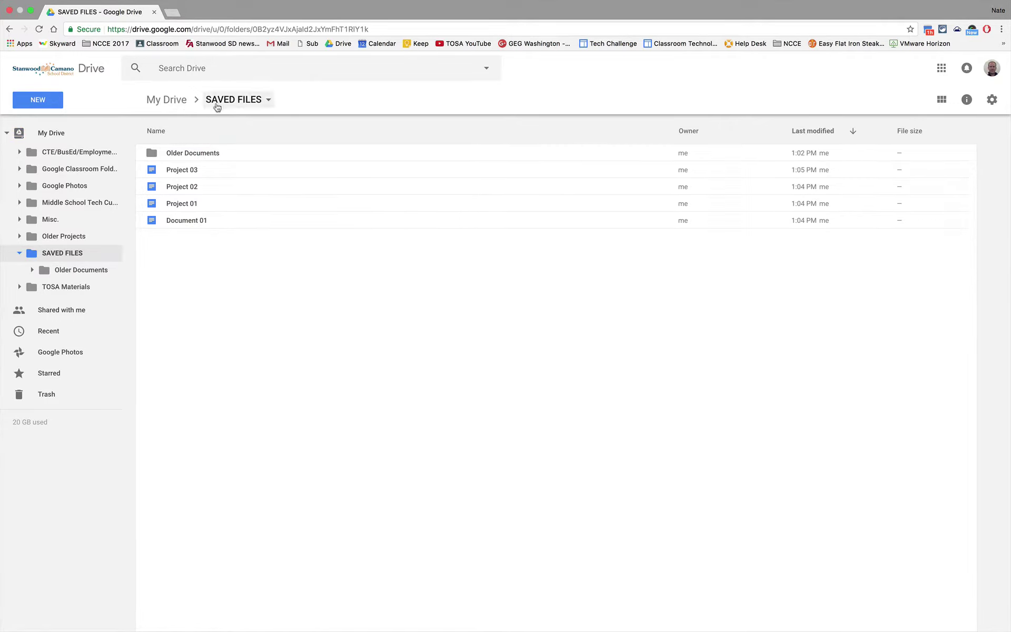
pyautogui.click(178, 104)
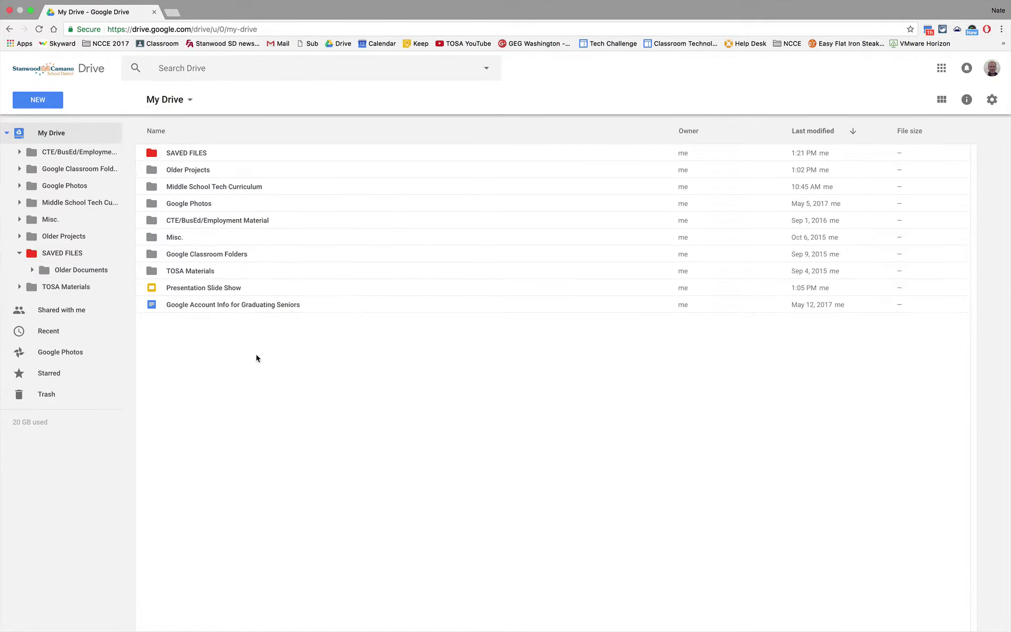
# Step: Download the SAVED FILES folder from My Drive to the computer
pyautogui.click(176, 154)
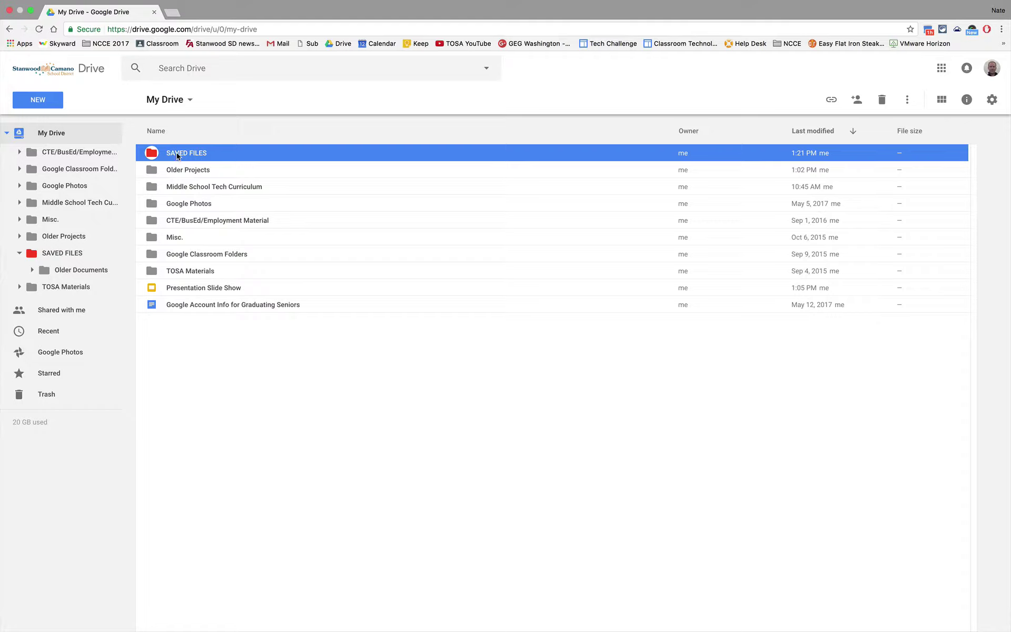
pyautogui.rightClick(177, 155)
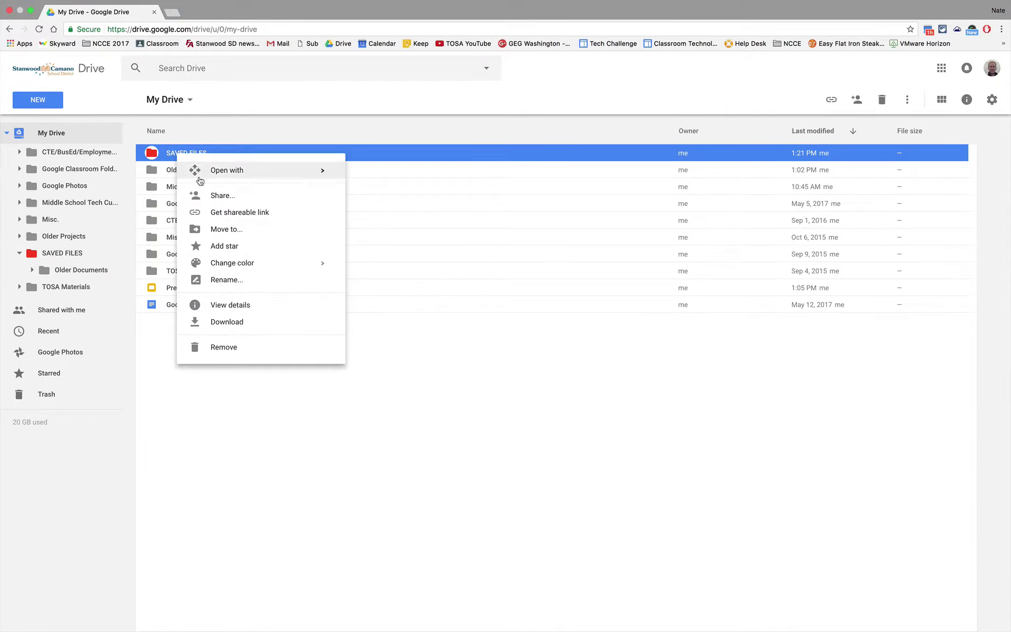
pyautogui.click(388, 388)
pyautogui.click(183, 154)
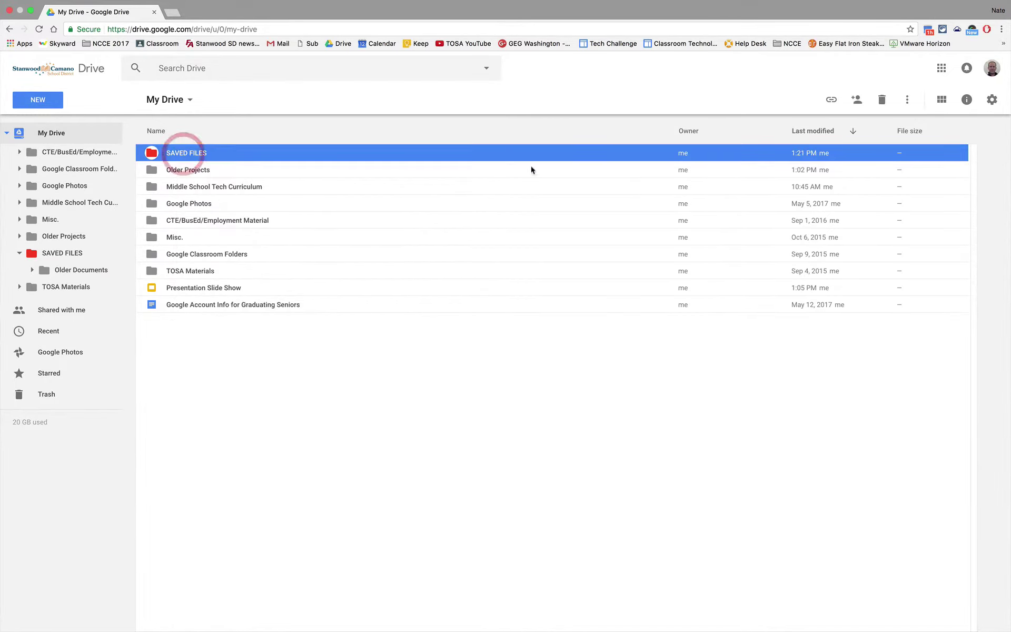
pyautogui.click(904, 106)
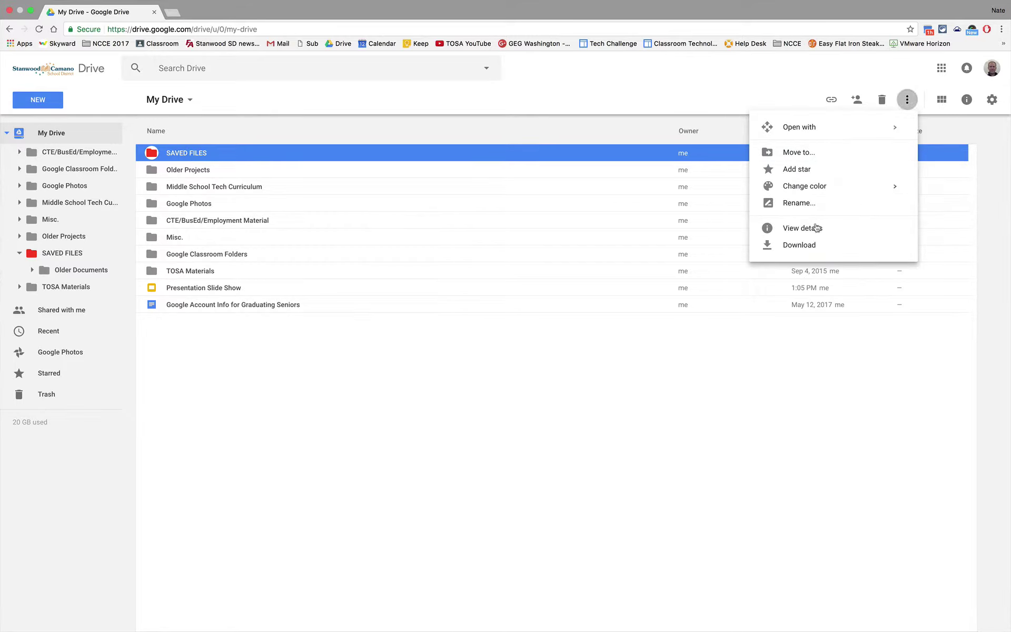
pyautogui.click(799, 246)
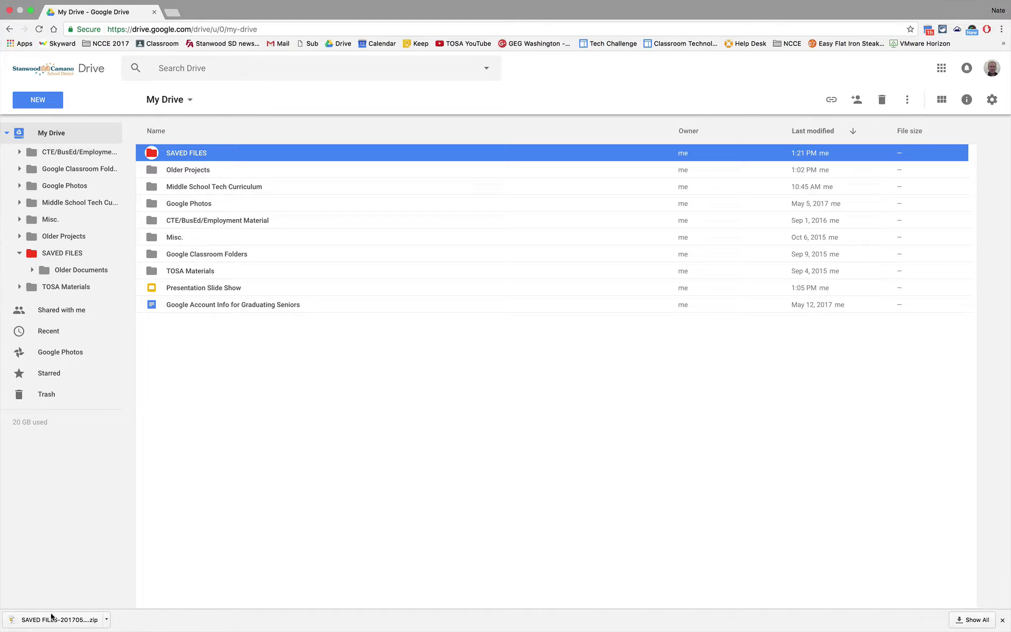
# Step: Look at the options for the downloaded SAVED FILES zip and its entry in the browser's downloads list
pyautogui.click(106, 620)
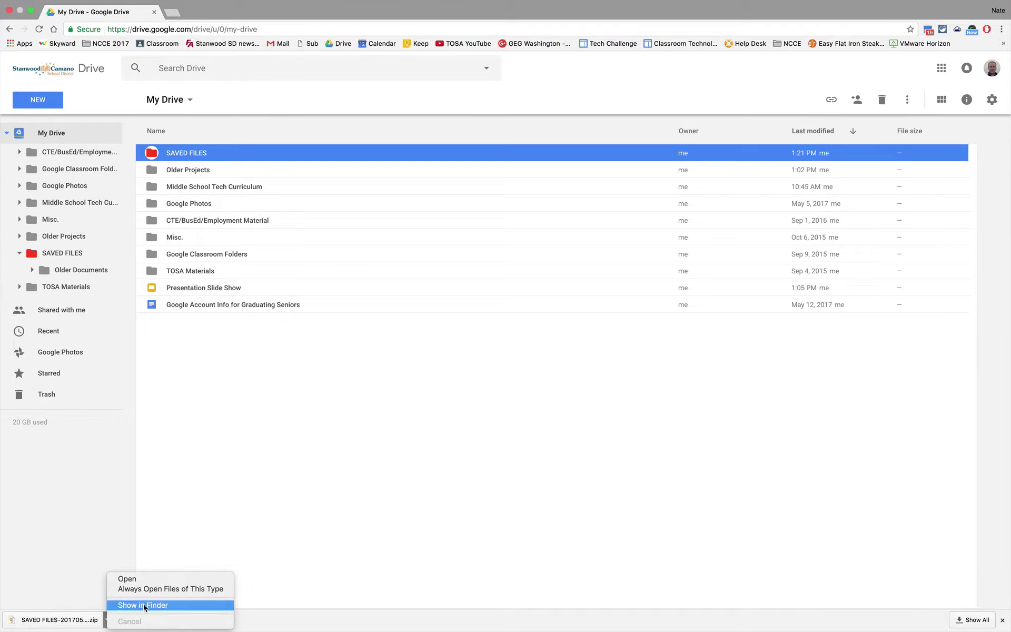
pyautogui.click(269, 622)
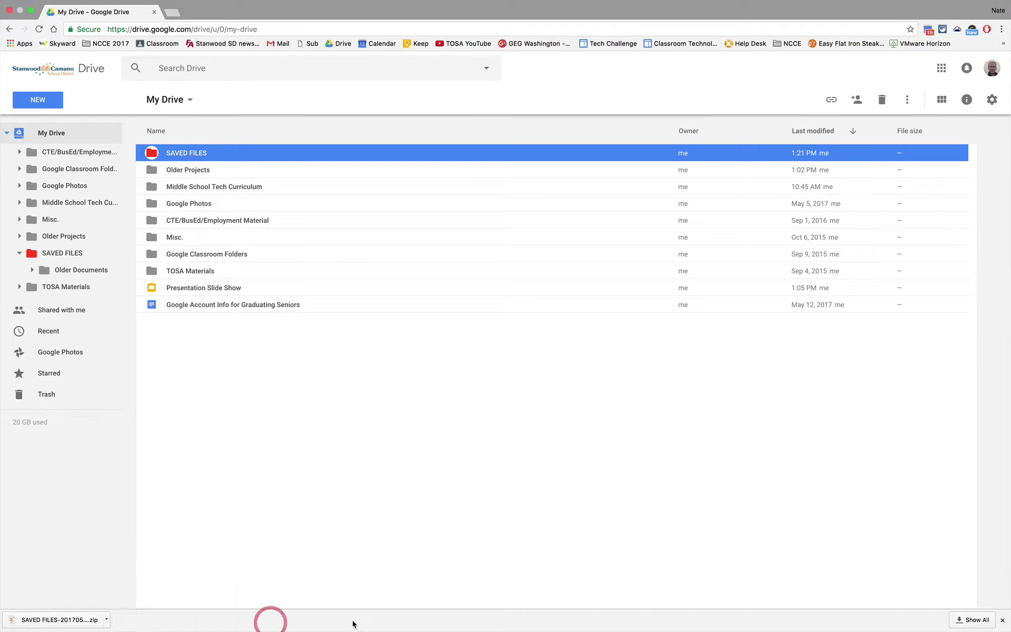
pyautogui.click(977, 621)
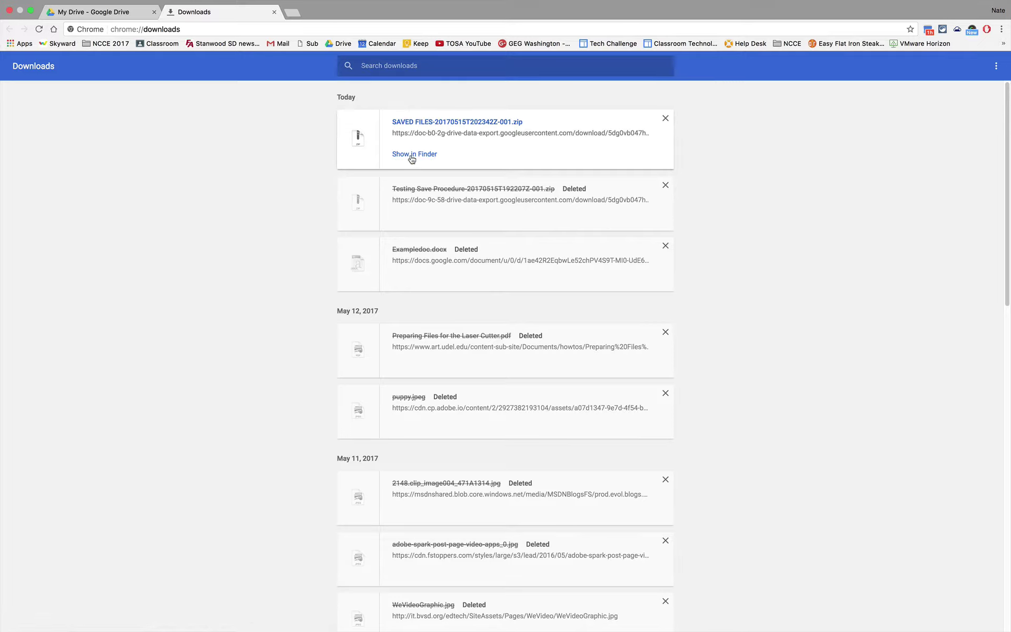
pyautogui.click(274, 11)
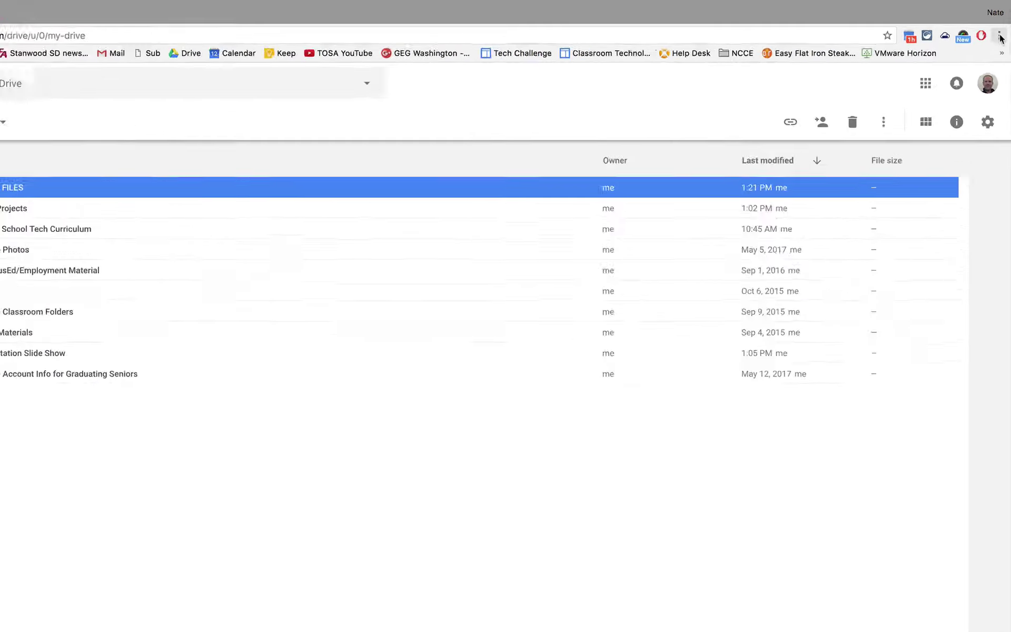
# Step: Check the download location in the browser's advanced settings
pyautogui.click(1002, 29)
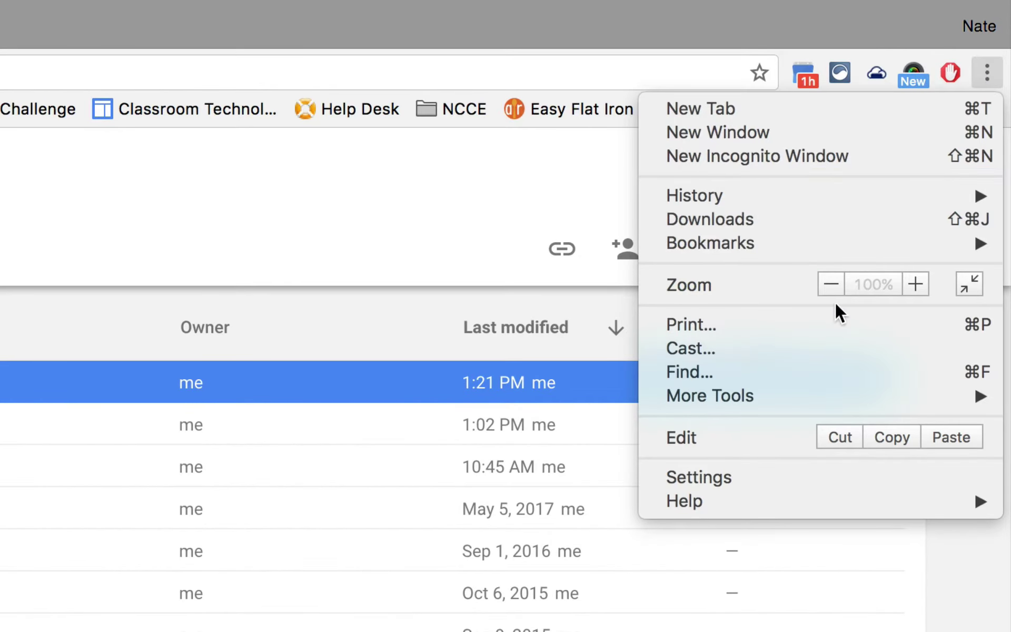
pyautogui.click(709, 478)
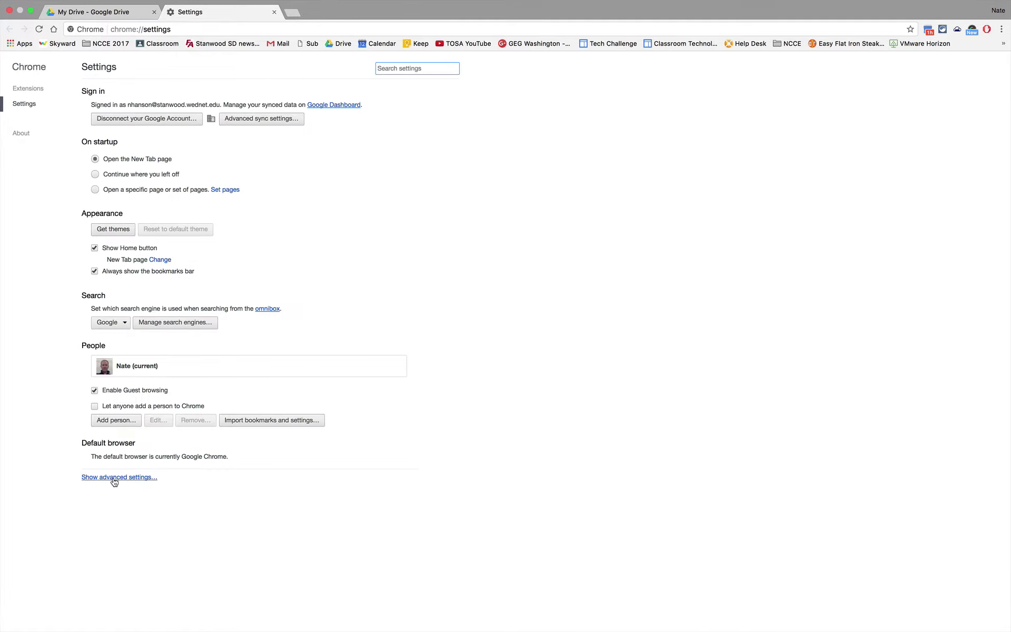
pyautogui.click(133, 480)
pyautogui.scroll(-8, 300, 507)
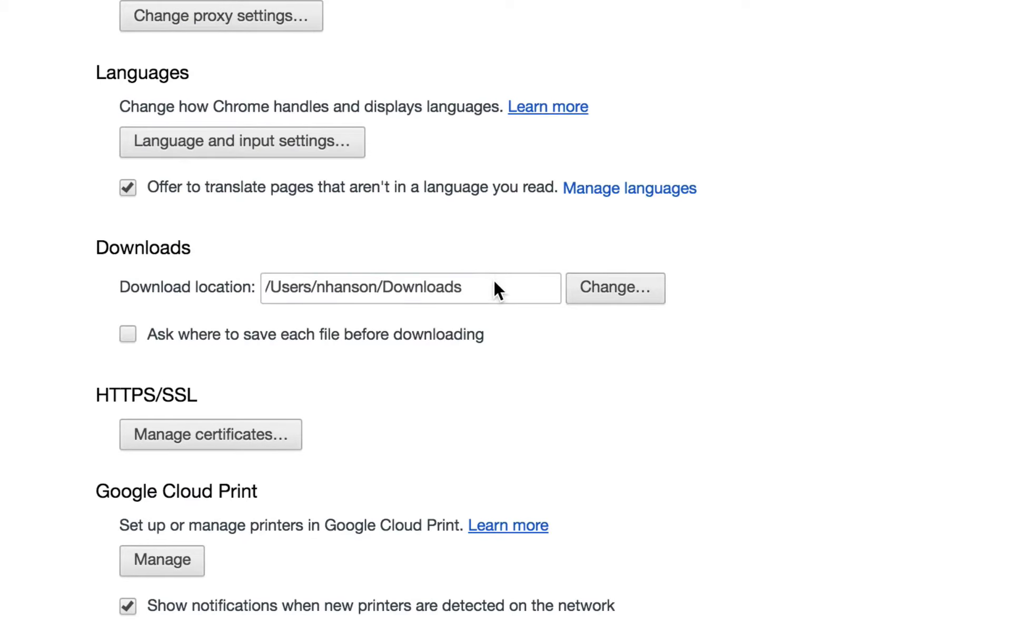
pyautogui.click(493, 281)
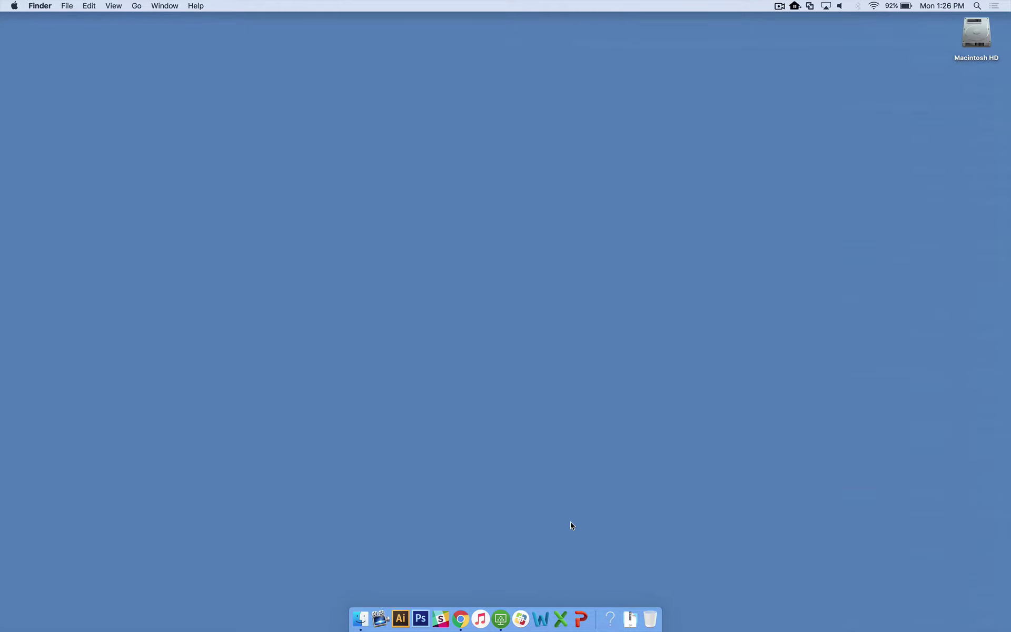
# Step: Move the downloaded SAVED FILES zip from the Downloads stack to the Mac desktop
pyautogui.click(632, 620)
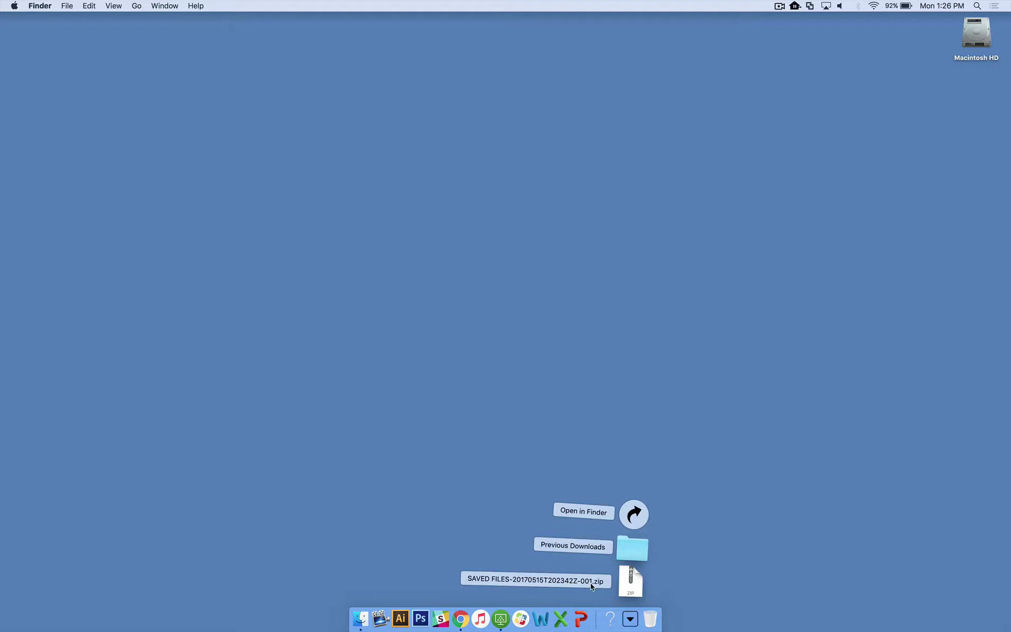
pyautogui.moveTo(630, 583); pyautogui.dragTo(944, 229)
pyautogui.click(975, 99)
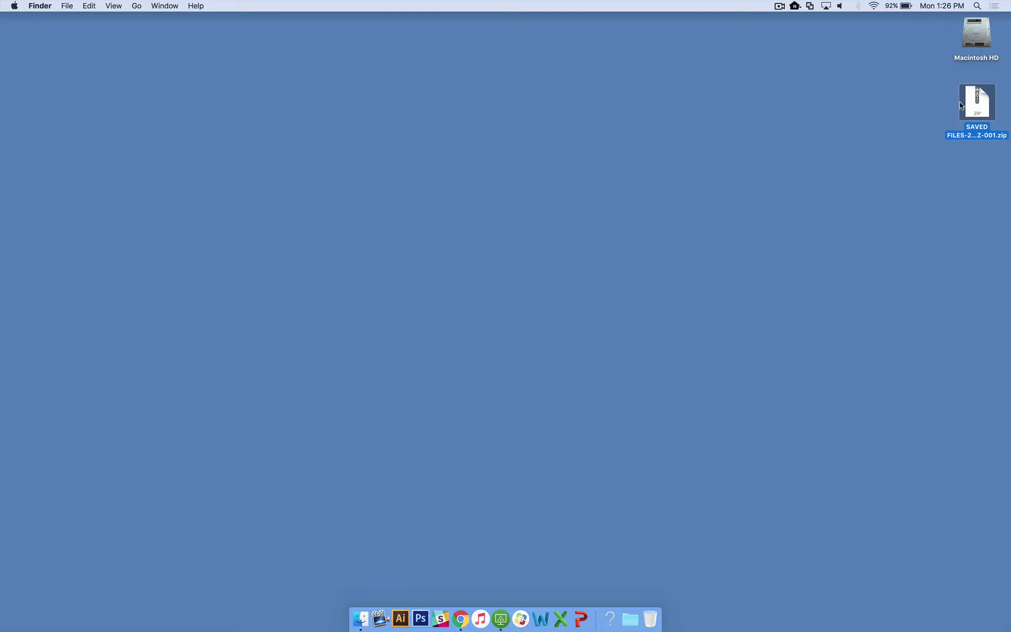
# Step: Extract the SAVED FILES zip on the desktop and open the extracted SAVED FILES folder
pyautogui.doubleClick(973, 110)
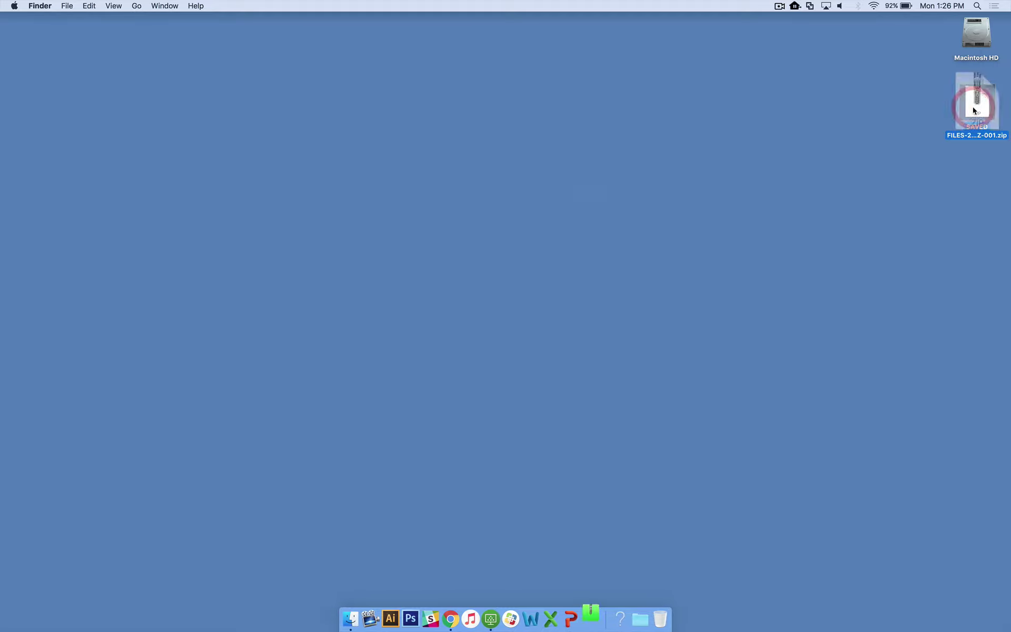
pyautogui.moveTo(983, 114); pyautogui.dragTo(975, 171)
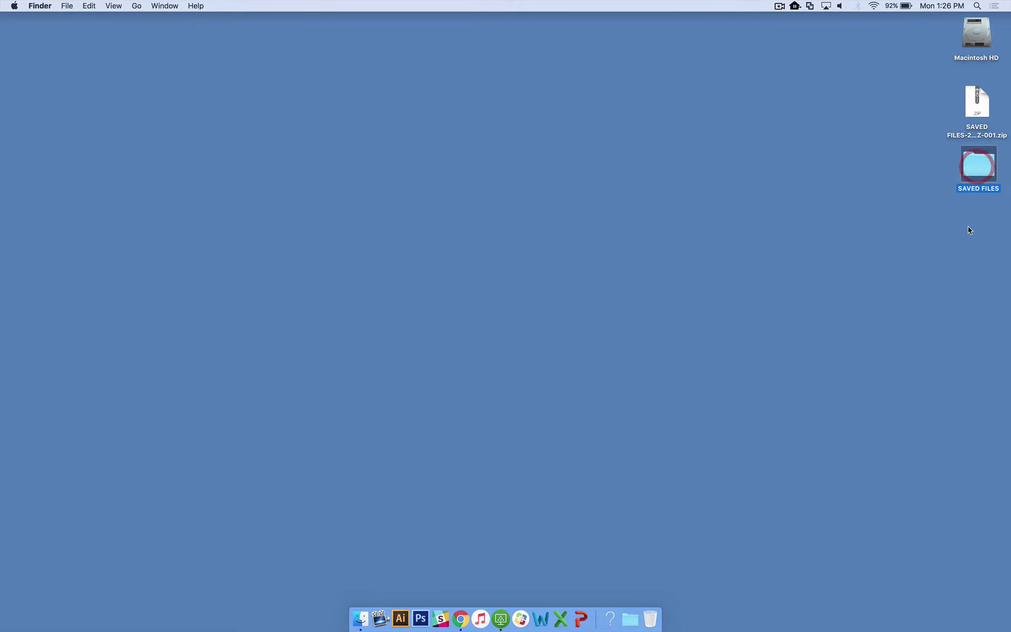
pyautogui.doubleClick(975, 171)
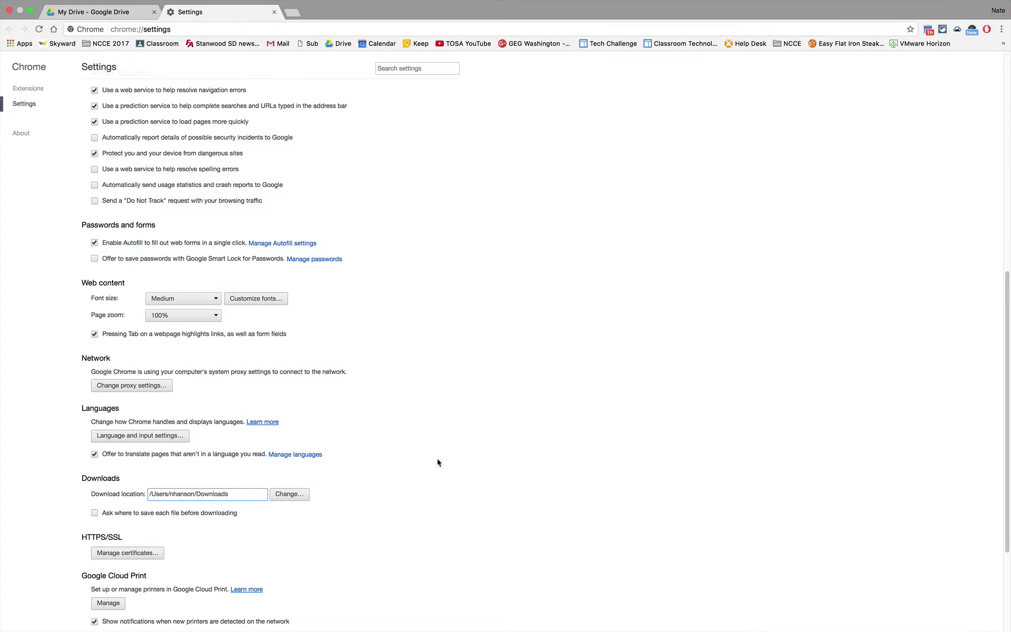
# Step: On the Windows computer, browse to the Downloads folder on the H: home drive in Windows Explorer
pyautogui.click(437, 462)
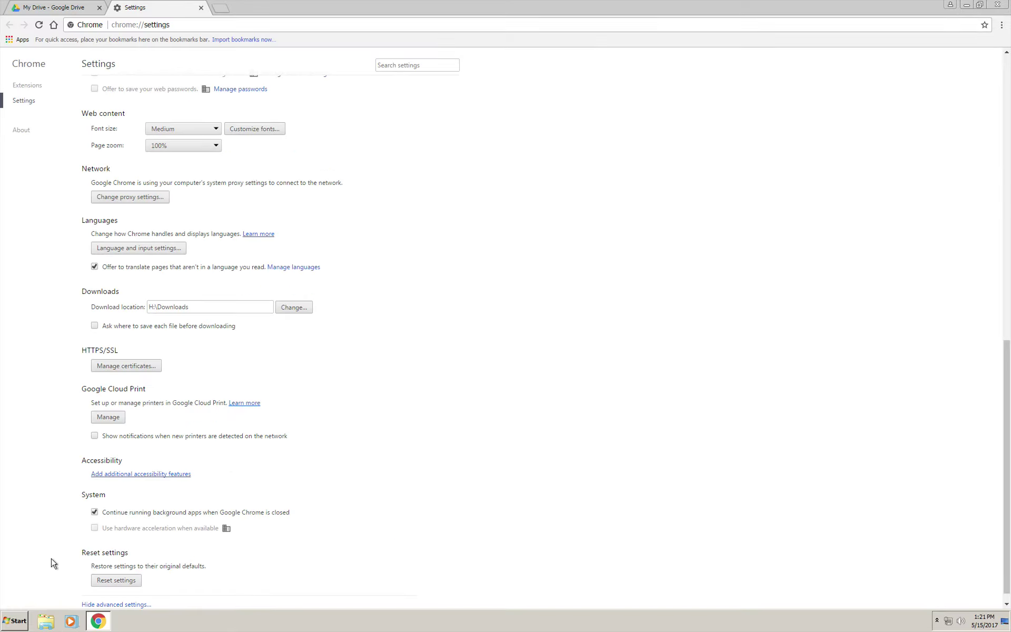
pyautogui.click(46, 622)
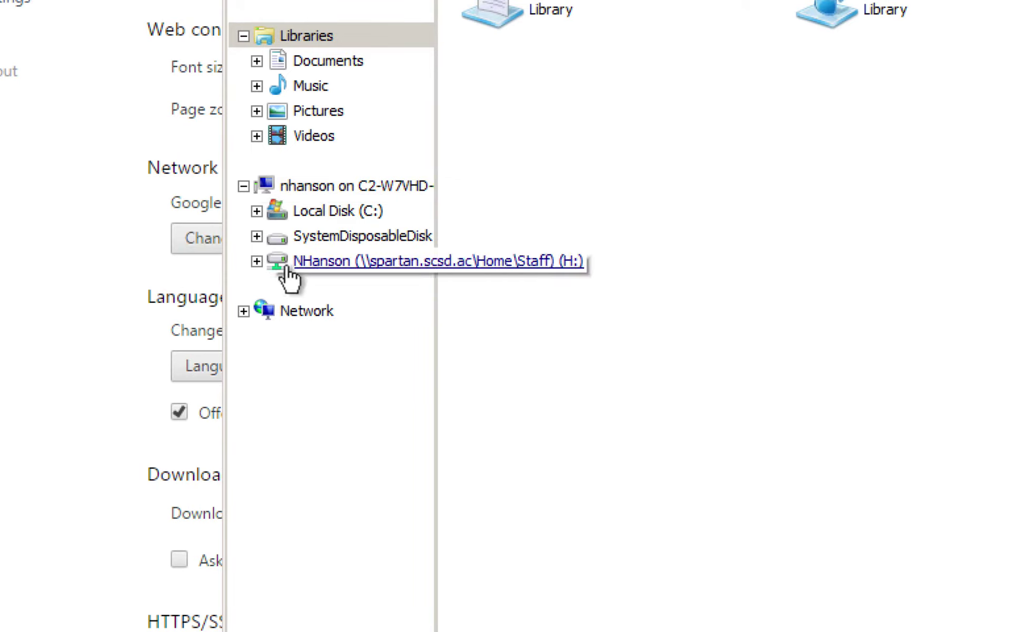
pyautogui.click(257, 261)
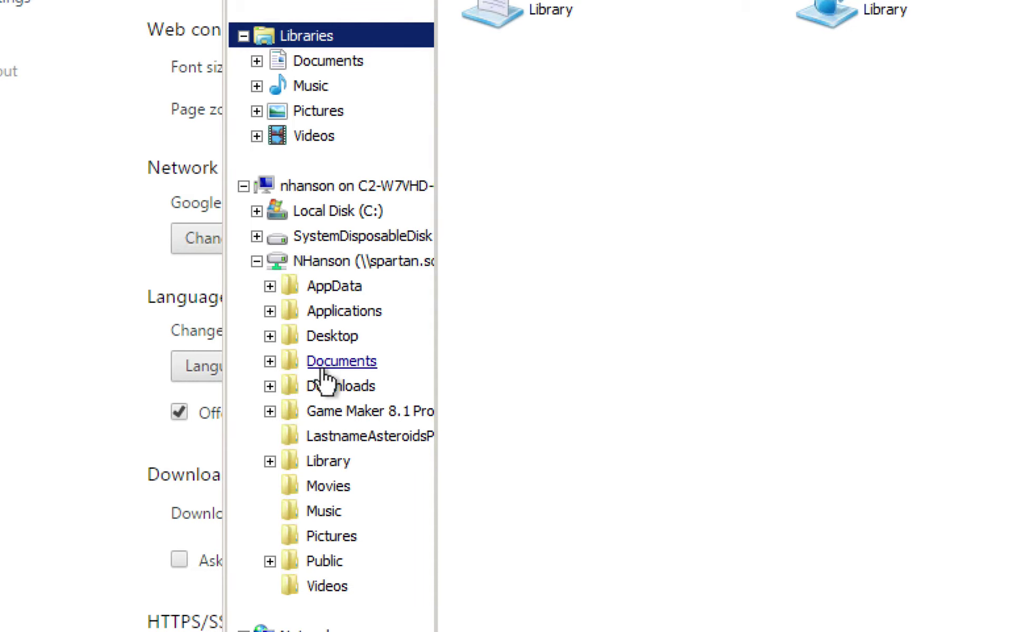
pyautogui.click(340, 393)
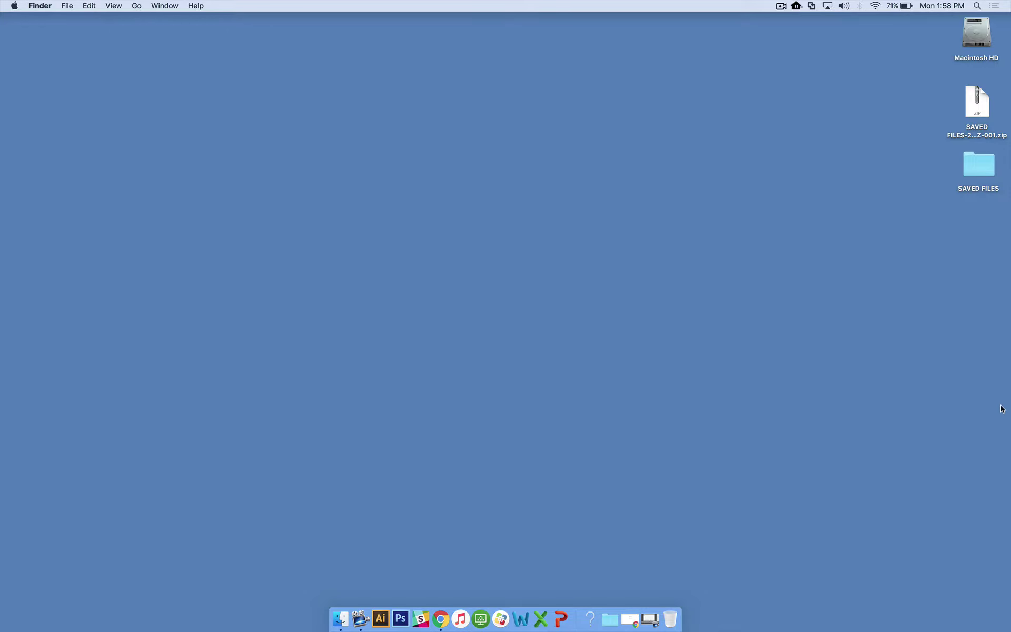
# Step: Switch to the Chrome window on the Mac and sign in to the other Google account with its e-mail and password
pyautogui.click(635, 616)
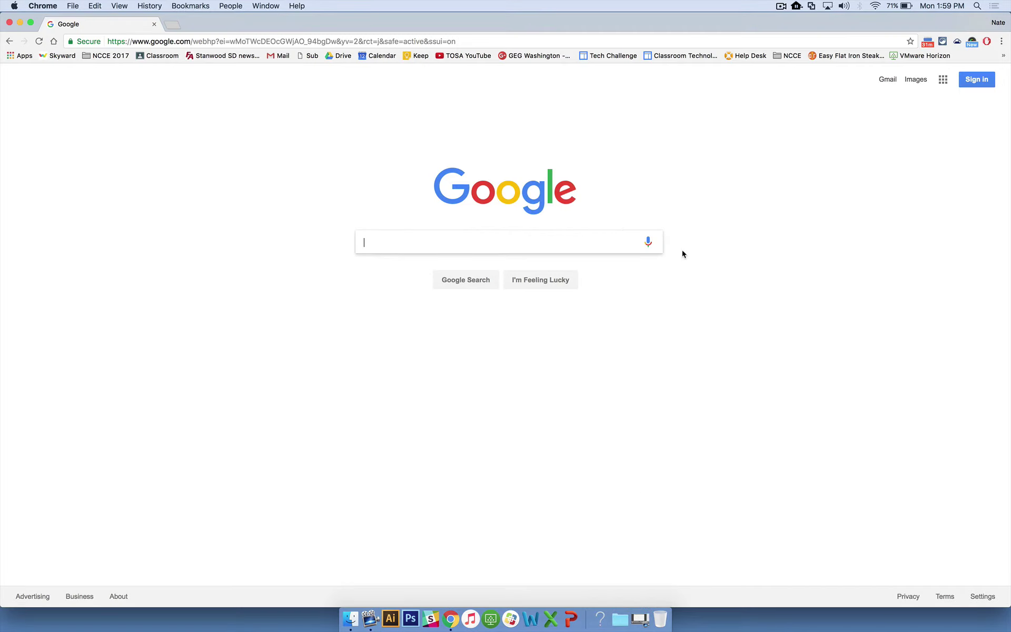
pyautogui.click(977, 81)
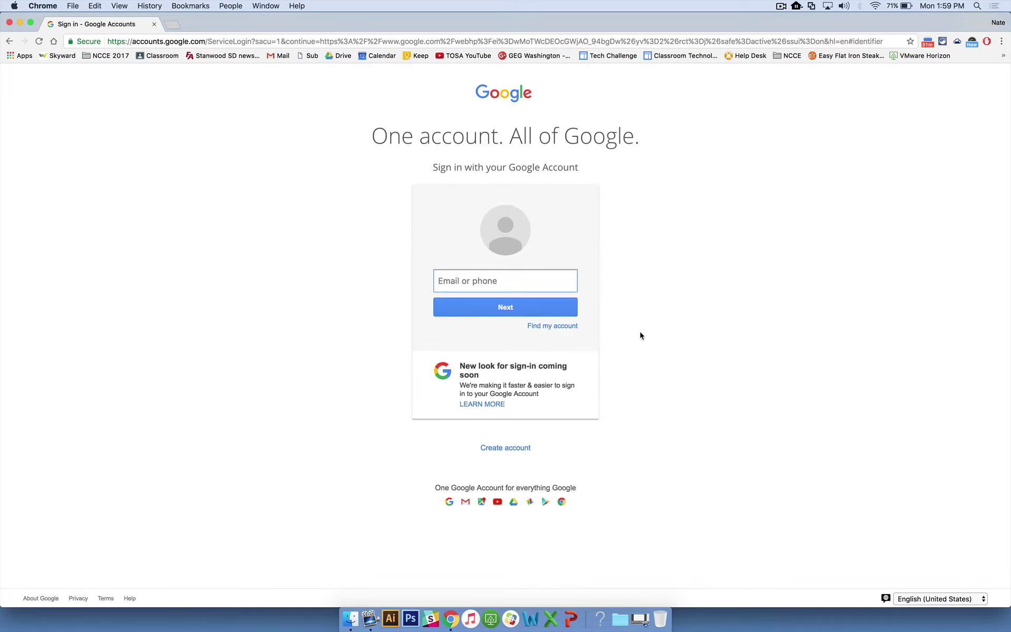
pyautogui.write('tosa')
pyautogui.press('Down')
pyautogui.press('Return')
pyautogui.press('Return')
pyautogui.write('••••••••')
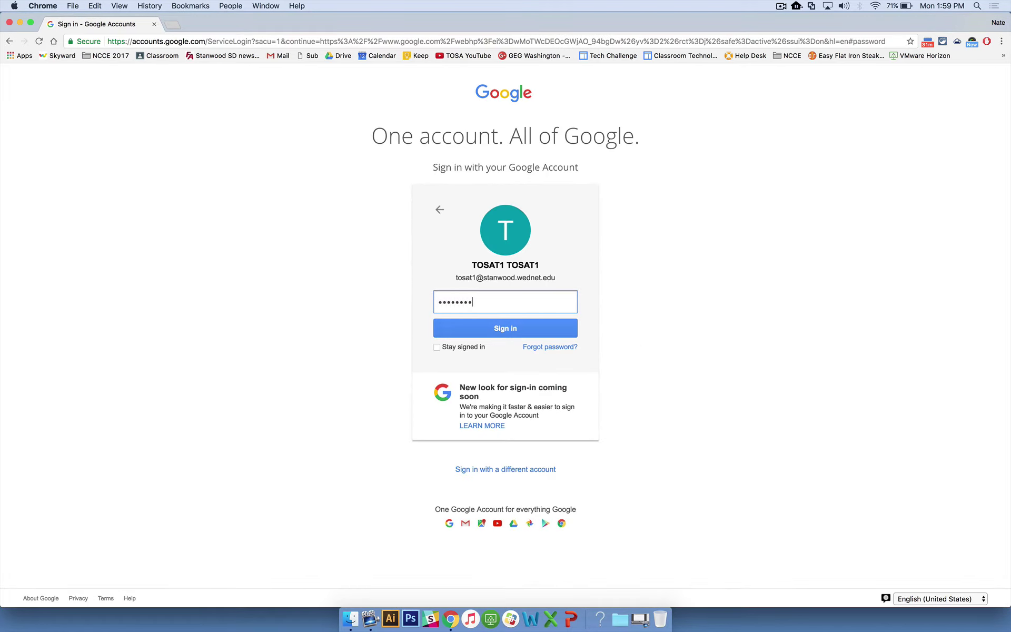
pyautogui.press('Return')
# Step: Open the signed-in account's Google Drive
pyautogui.click(539, 42)
pyautogui.write('drive')
pyautogui.press('Return')
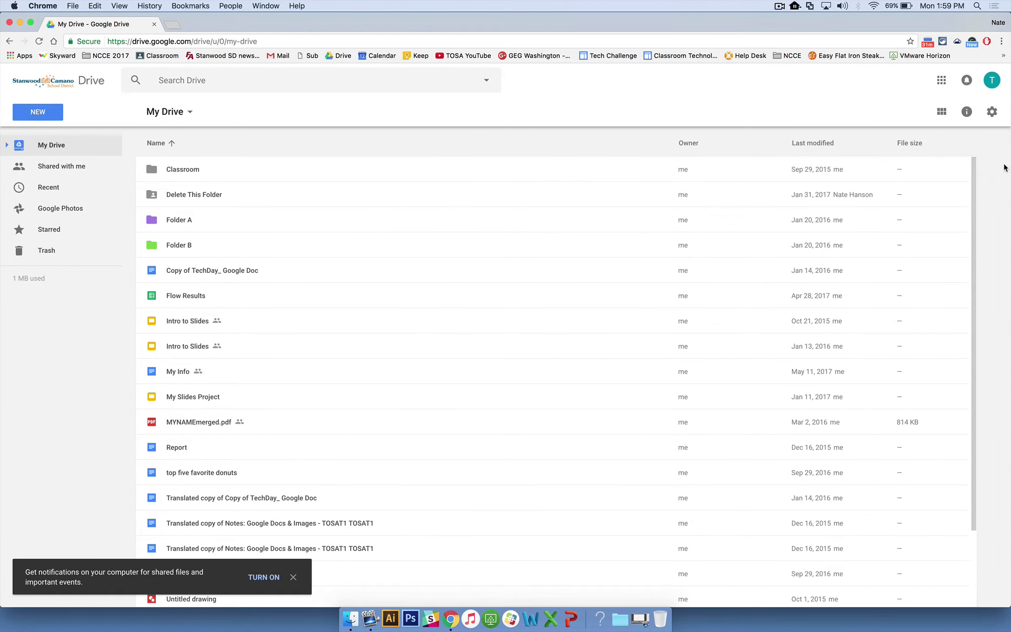
# Step: Narrow the browser window to expose the desktop files and upload the SAVED FILES zip to the root of My Drive
pyautogui.moveTo(1008, 168); pyautogui.dragTo(909, 158)
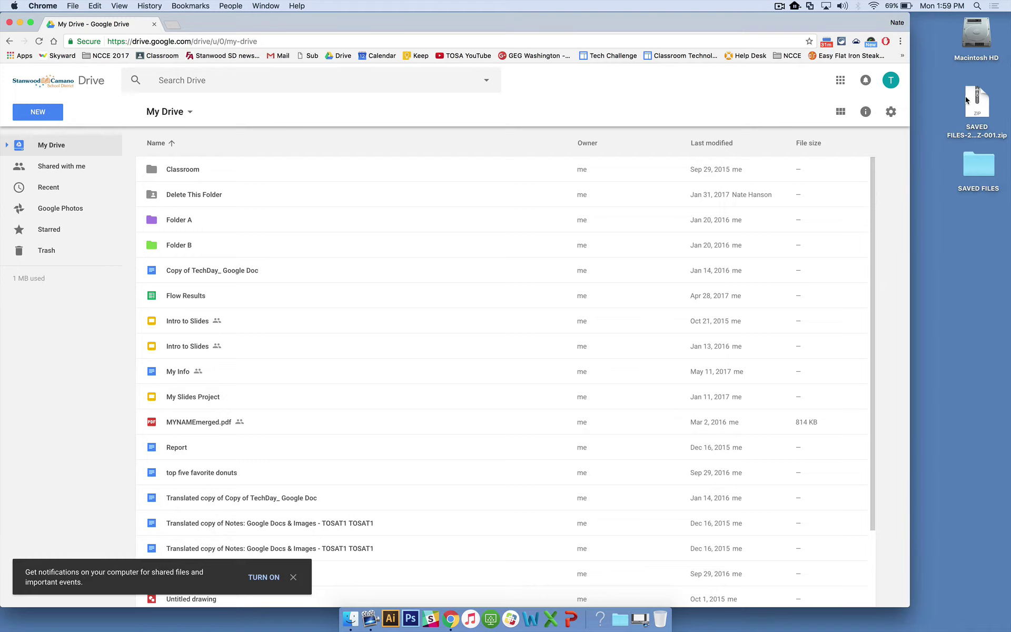
pyautogui.moveTo(983, 105); pyautogui.dragTo(194, 249)
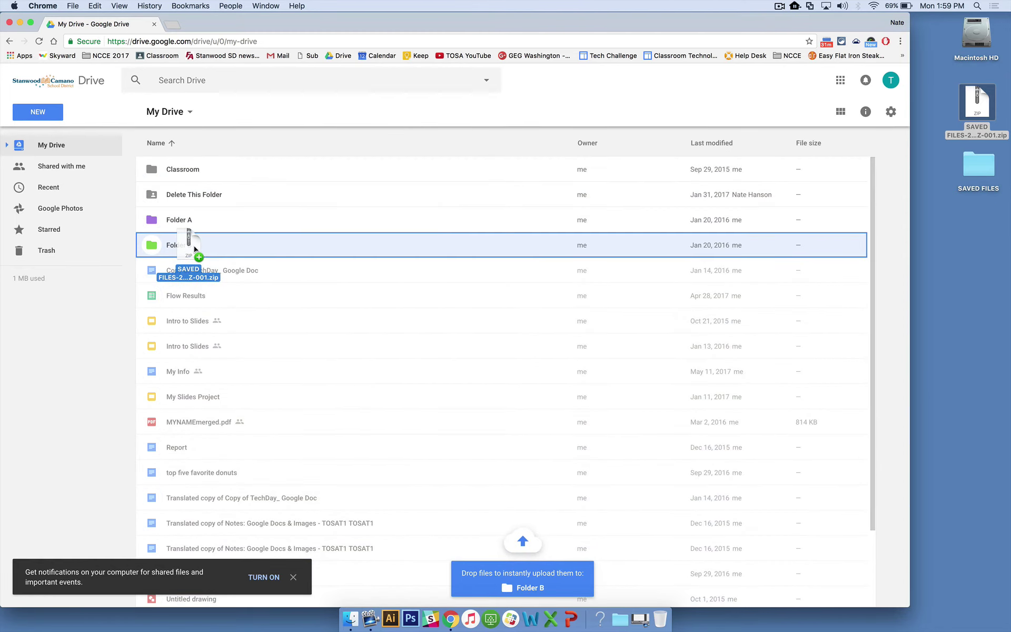
pyautogui.moveTo(194, 249); pyautogui.dragTo(405, 449)
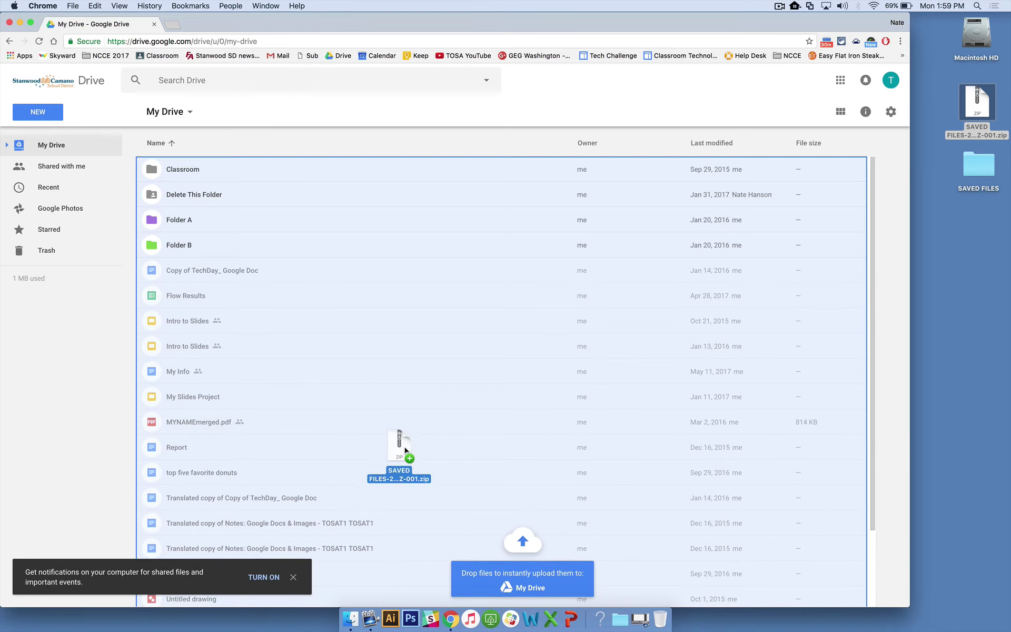
pyautogui.moveTo(405, 449); pyautogui.dragTo(406, 448)
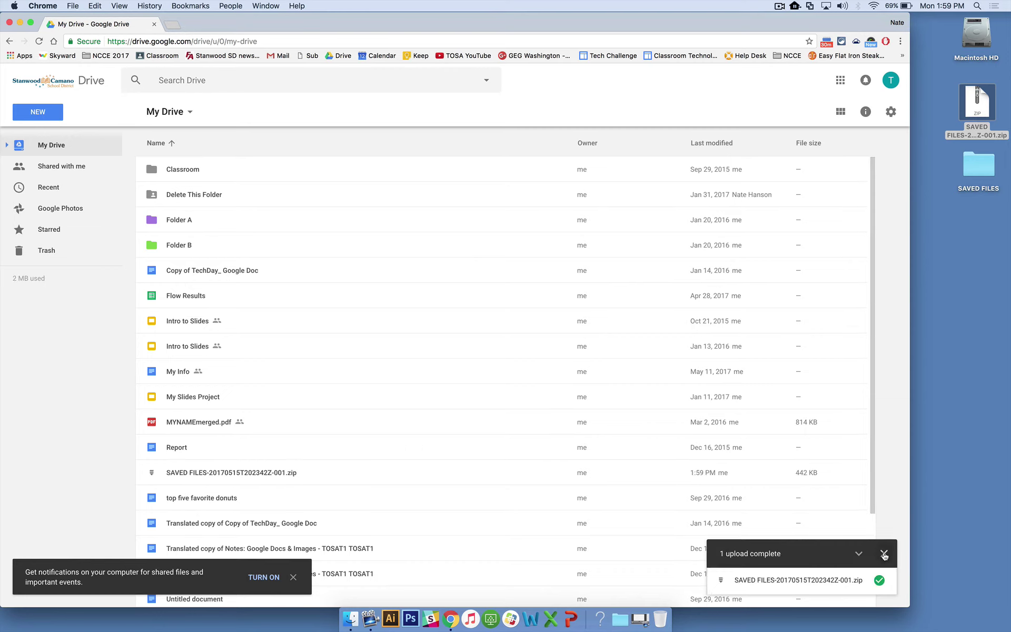
# Step: Upload the extracted SAVED FILES folder from the desktop to My Drive
pyautogui.moveTo(985, 167); pyautogui.dragTo(406, 519)
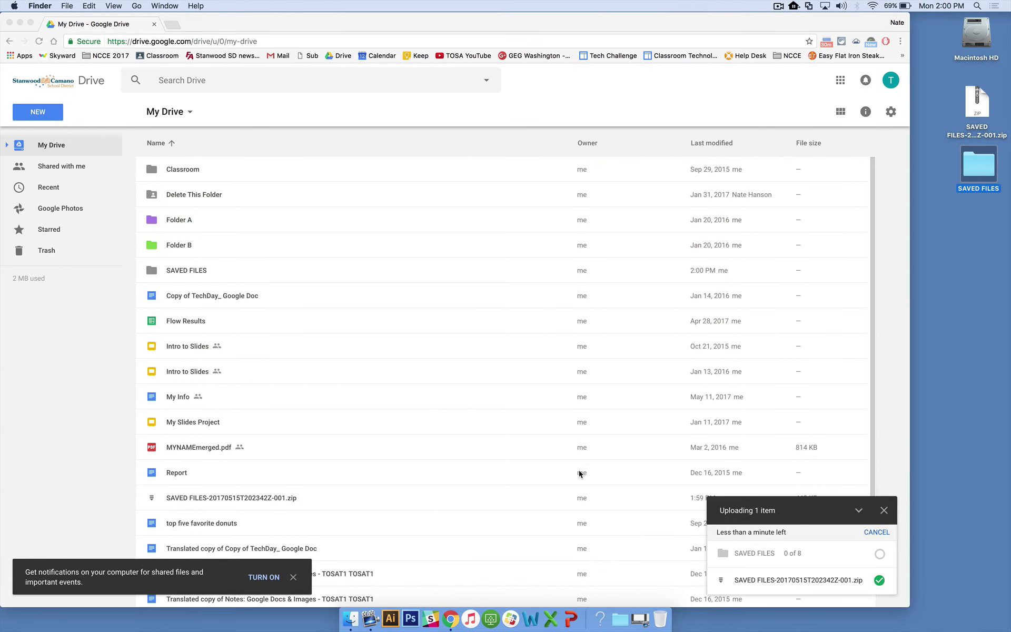
pyautogui.scroll(-1, 580, 473)
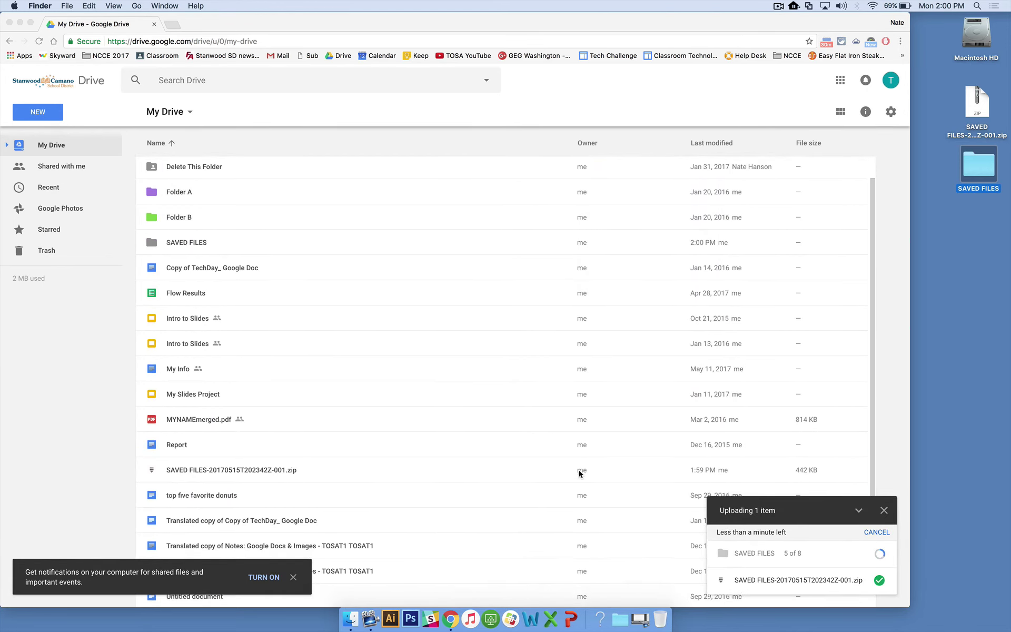
pyautogui.scroll(-1, 579, 474)
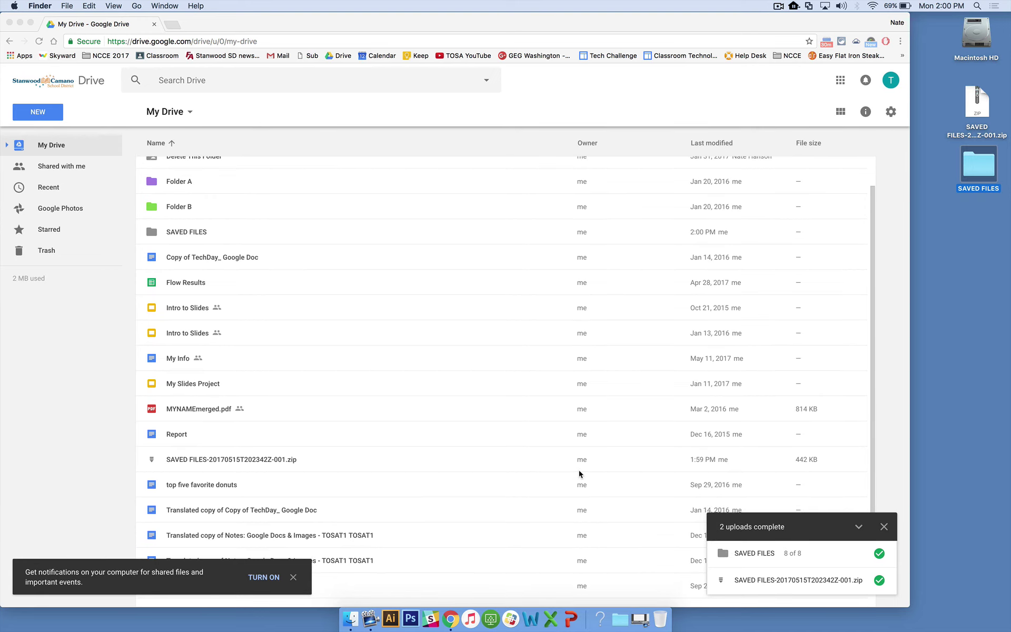
# Step: Check the uploaded zip and the contents of the uploaded SAVED FILES folder in My Drive, and close the browser window
pyautogui.click(218, 460)
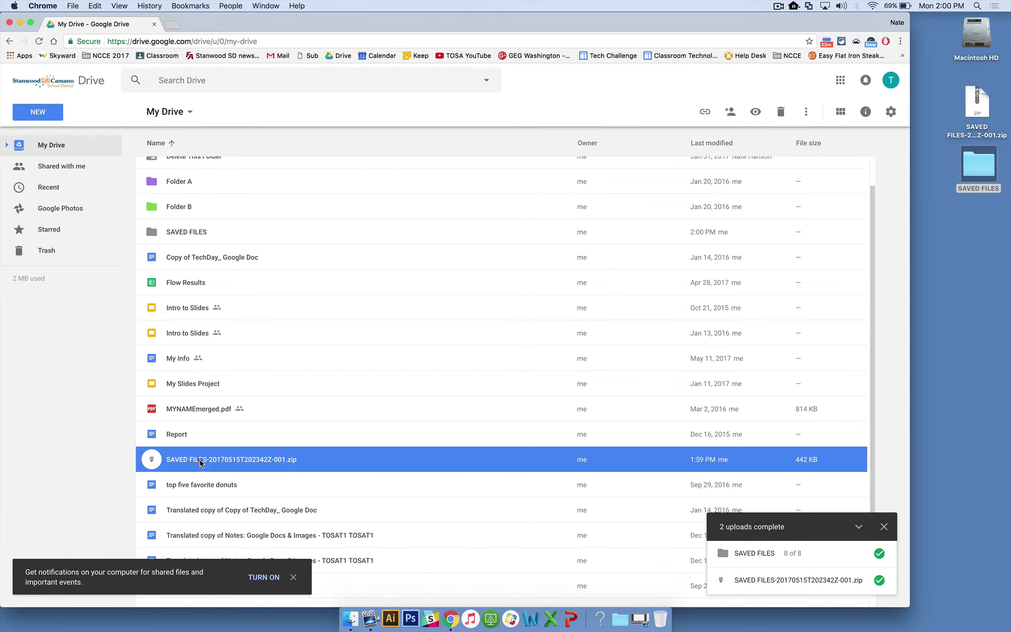
pyautogui.click(210, 461)
pyautogui.scroll(2, 213, 445)
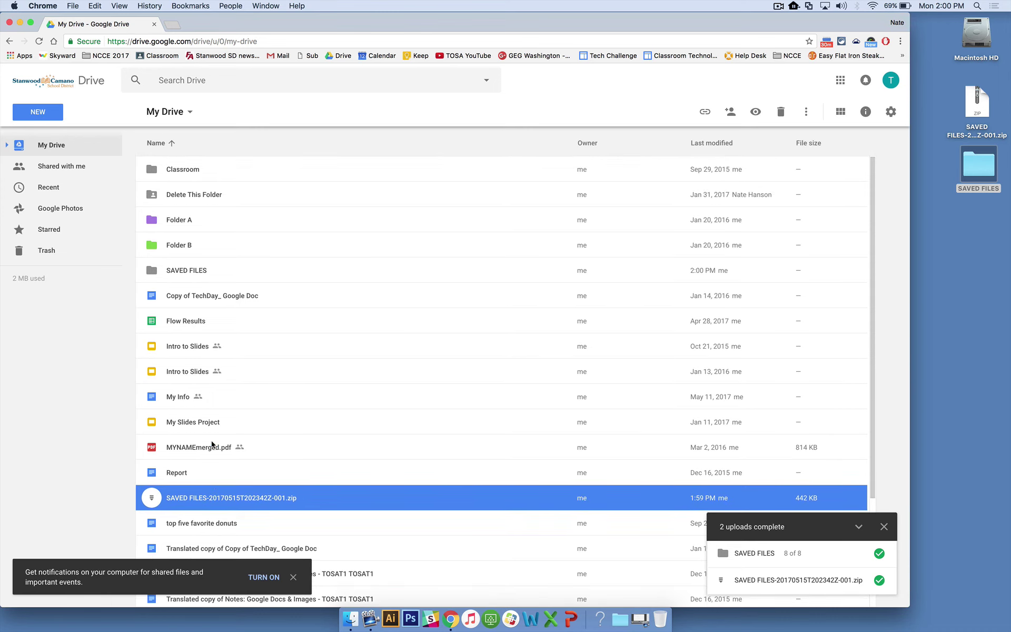
pyautogui.click(183, 271)
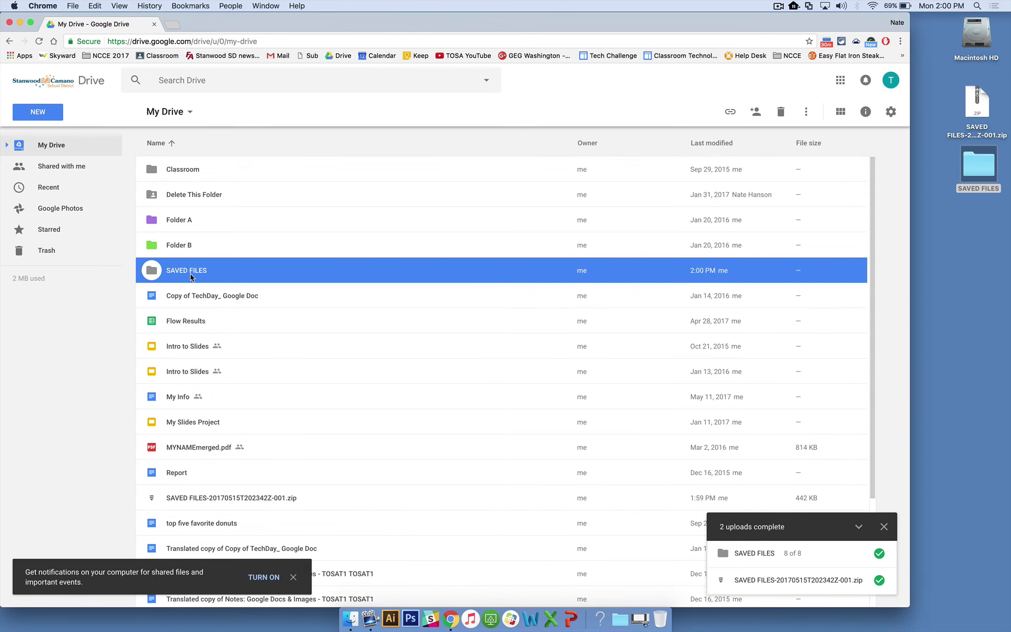
pyautogui.doubleClick(185, 271)
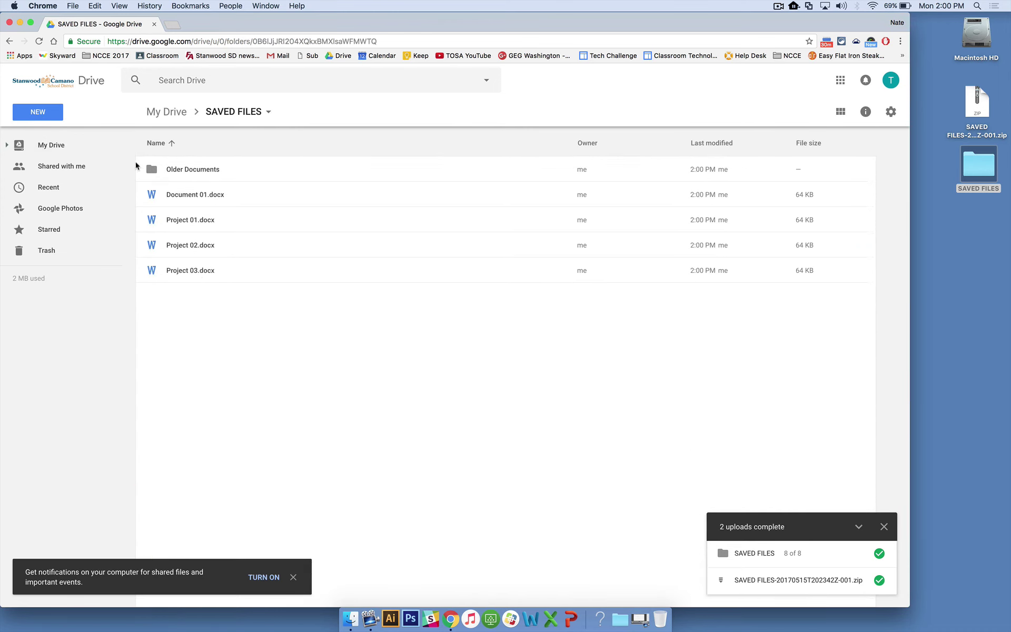
pyautogui.click(168, 113)
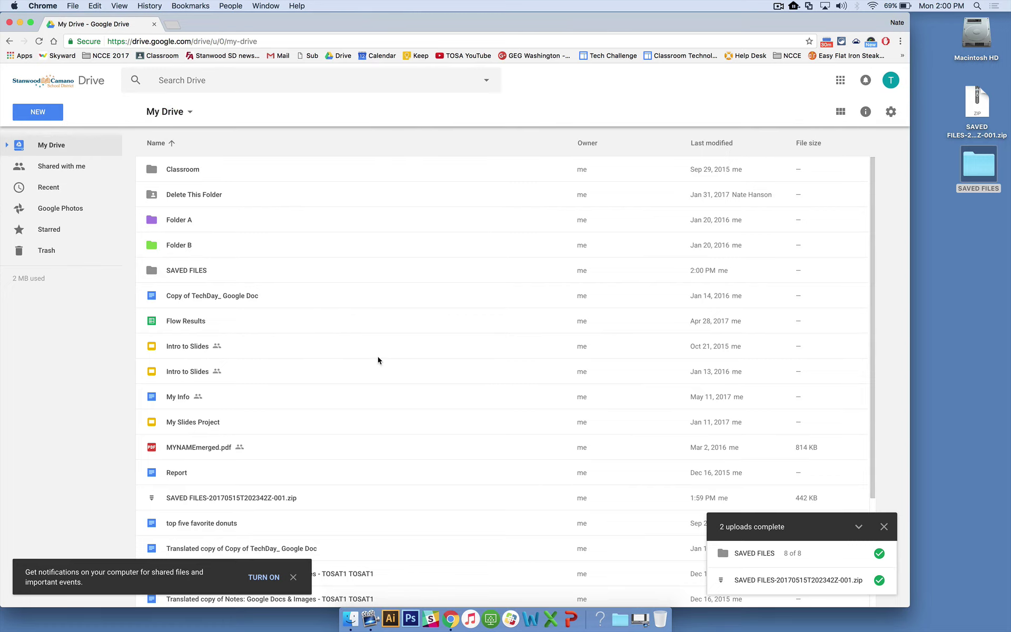
pyautogui.click(10, 23)
pyautogui.click(816, 242)
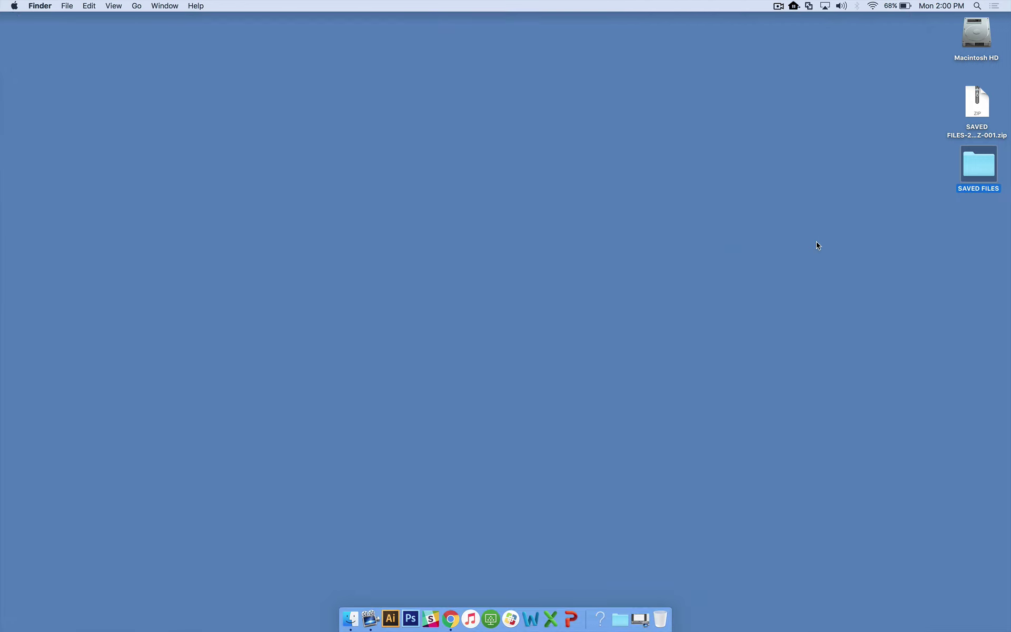